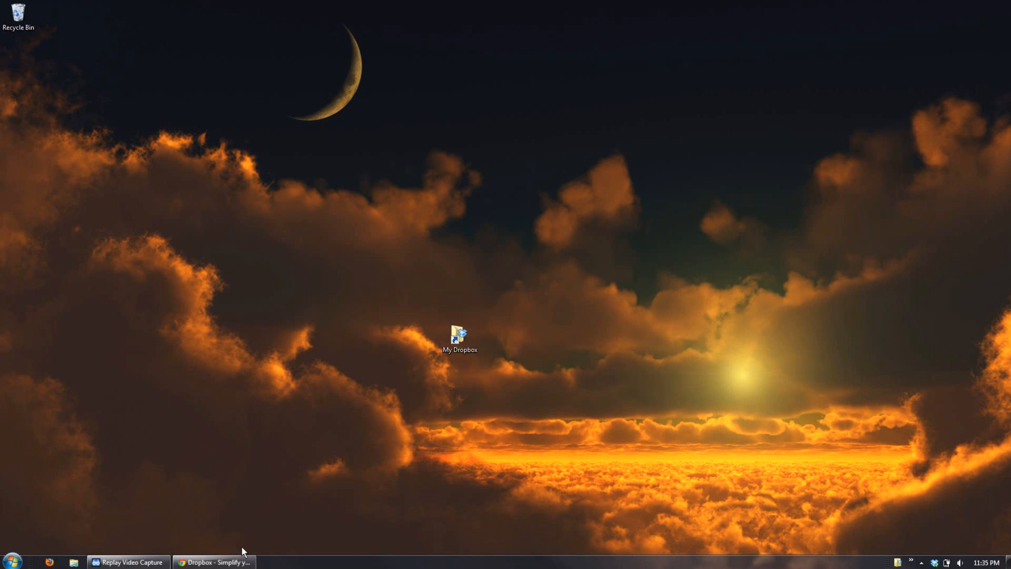
Open the Dropbox download page from the Dropbox home page and dismiss the installer's download prompt
click(226, 563)
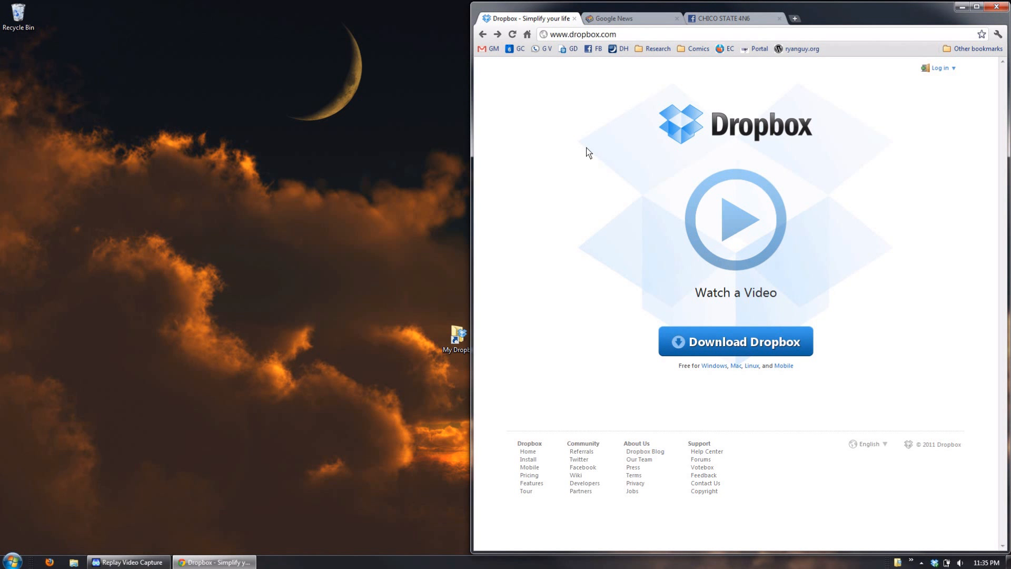
click(750, 342)
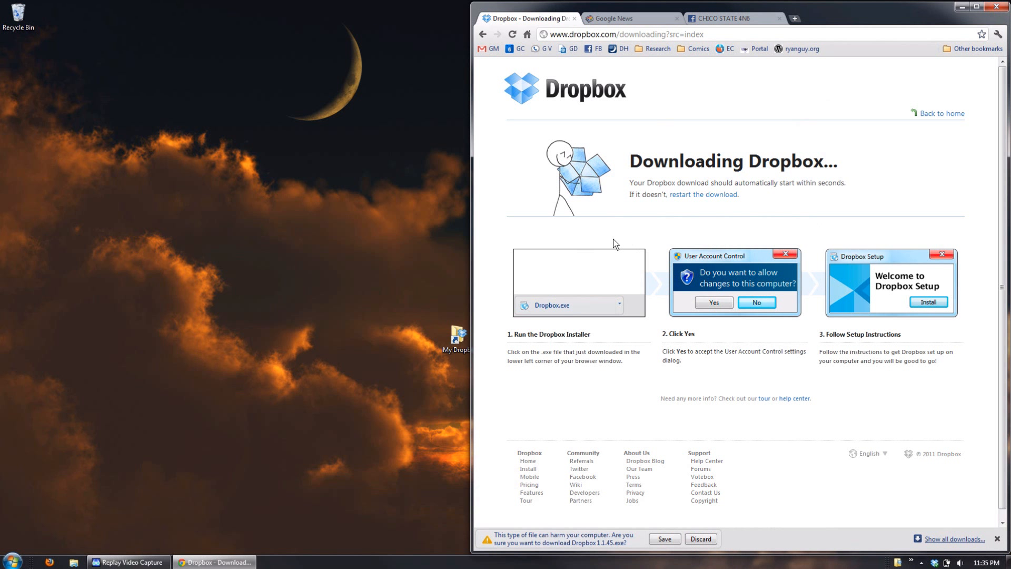
click(997, 539)
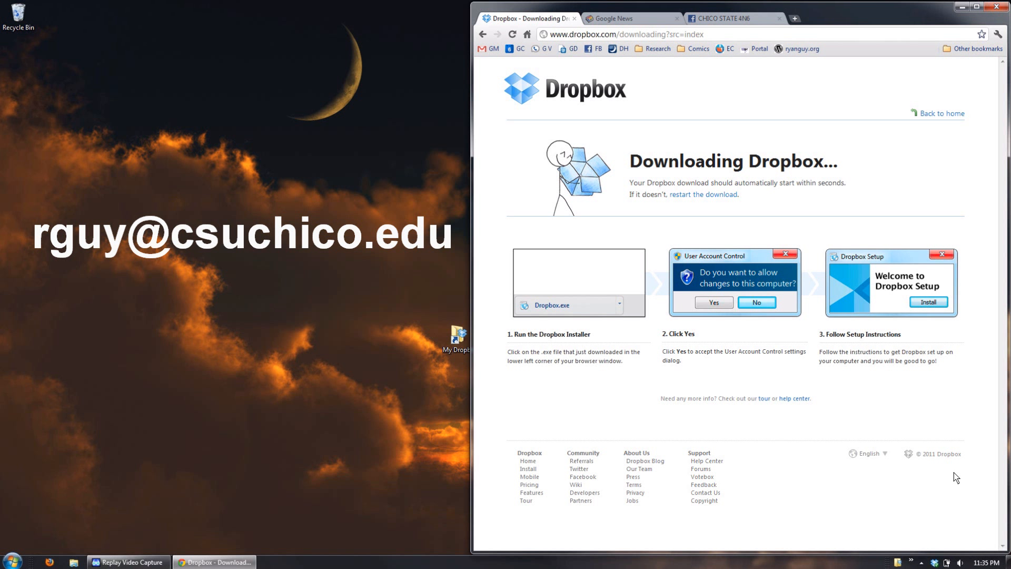
Open Template.docx from the Extemp Tub folder in My Dropbox and bring the document in front of the folder window
double_click(456, 342)
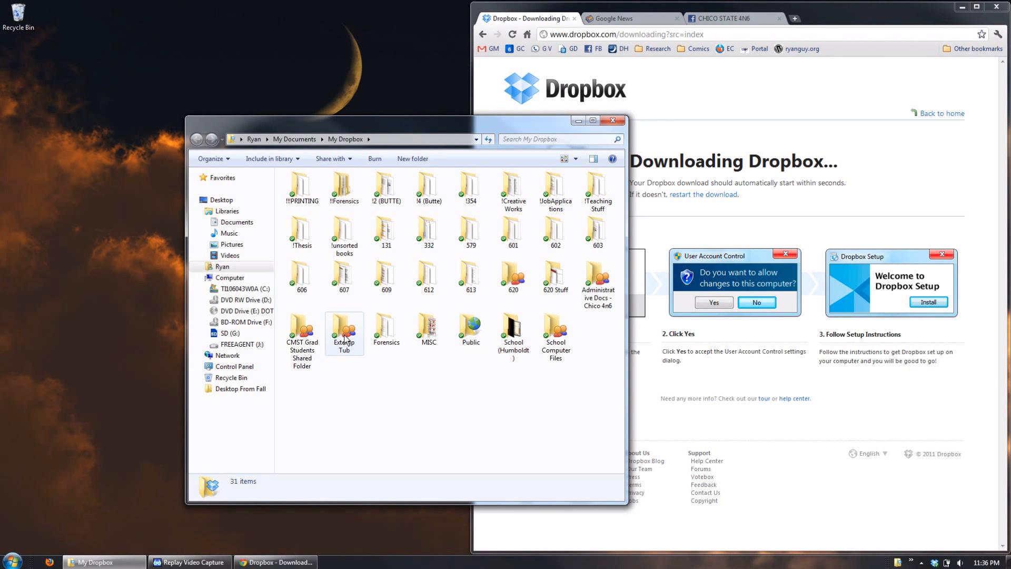
mouse_move(345, 335)
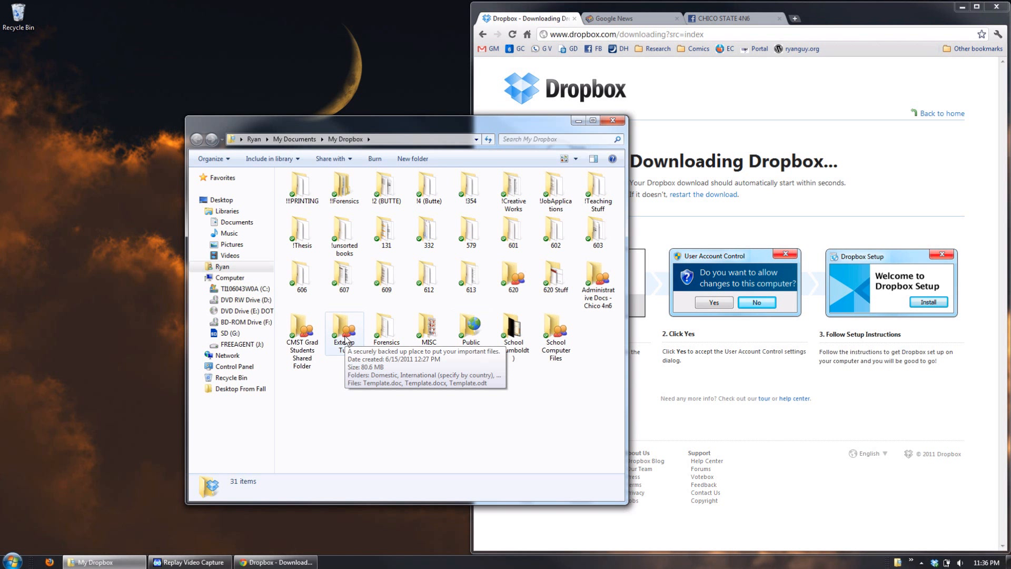
double_click(345, 337)
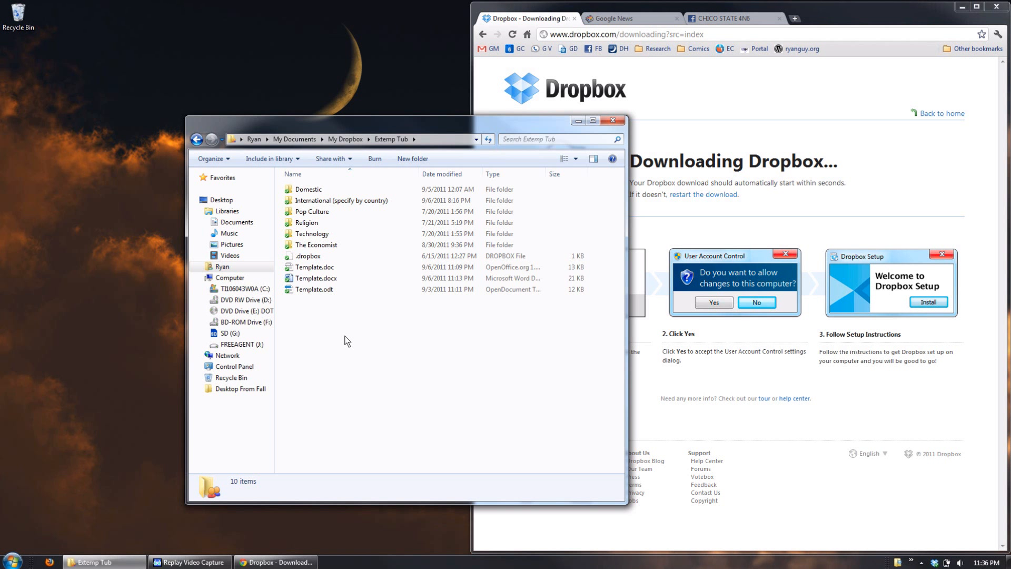
click(321, 279)
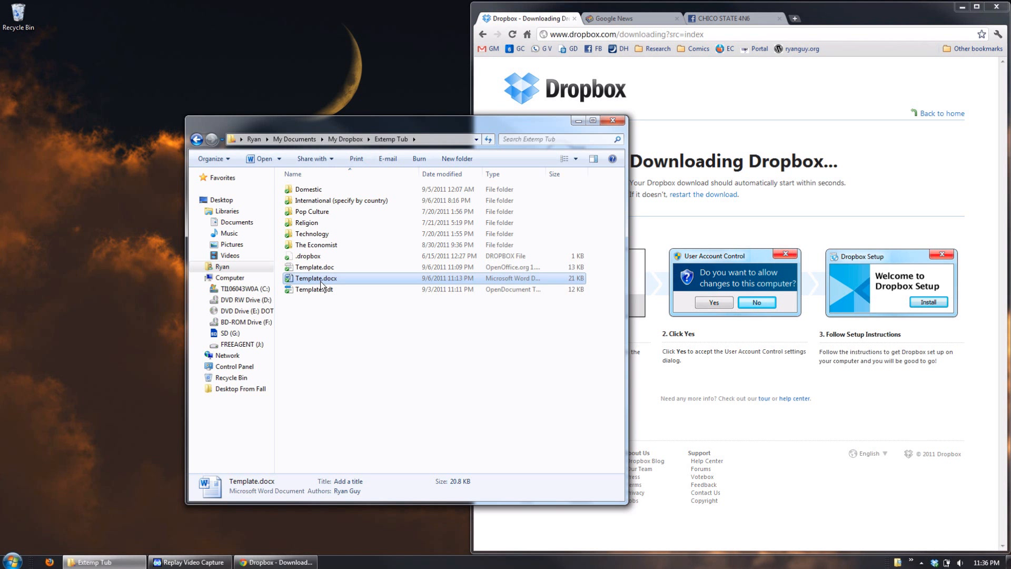
double_click(321, 281)
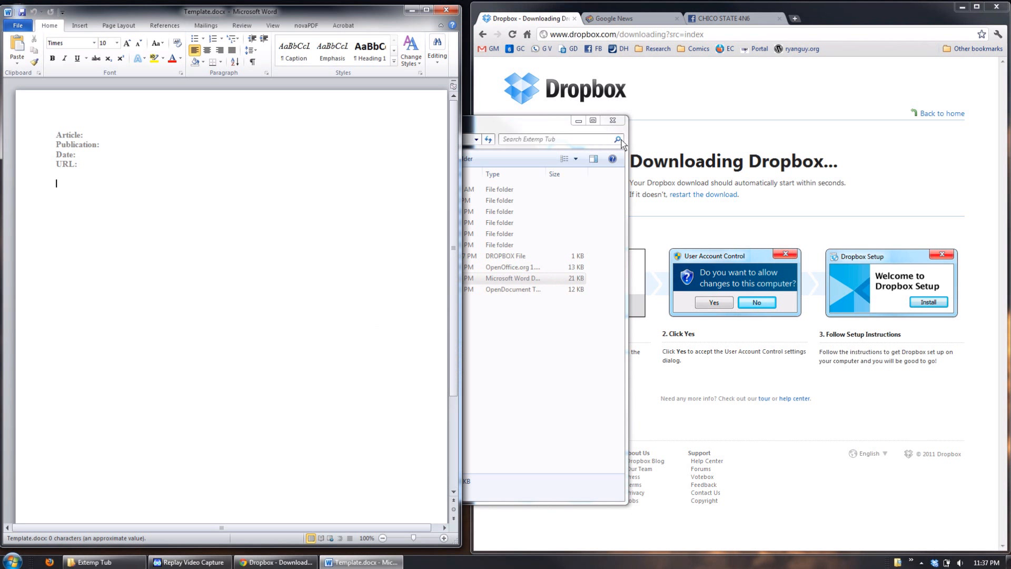
drag(537, 125, 367, 179)
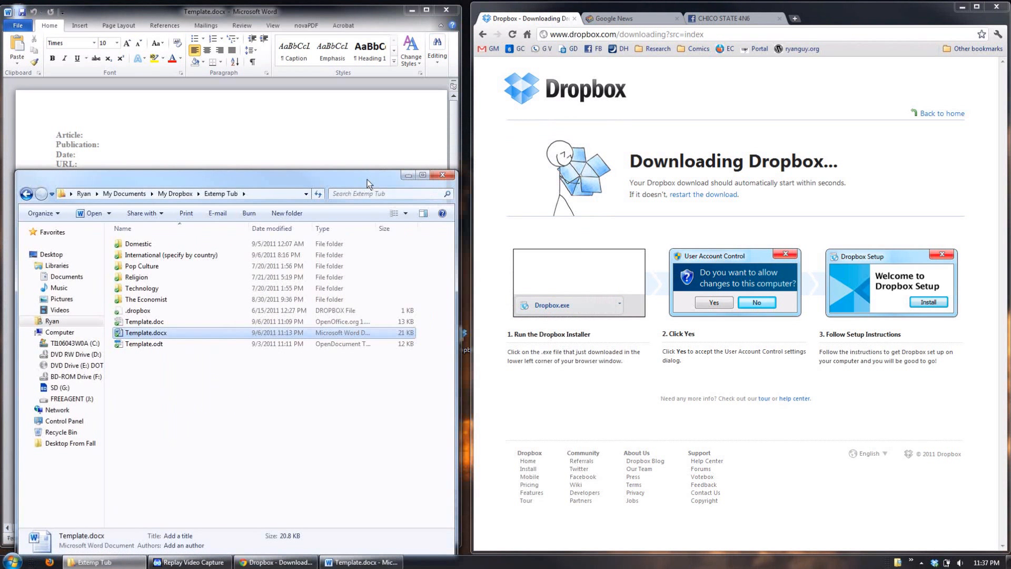
click(368, 21)
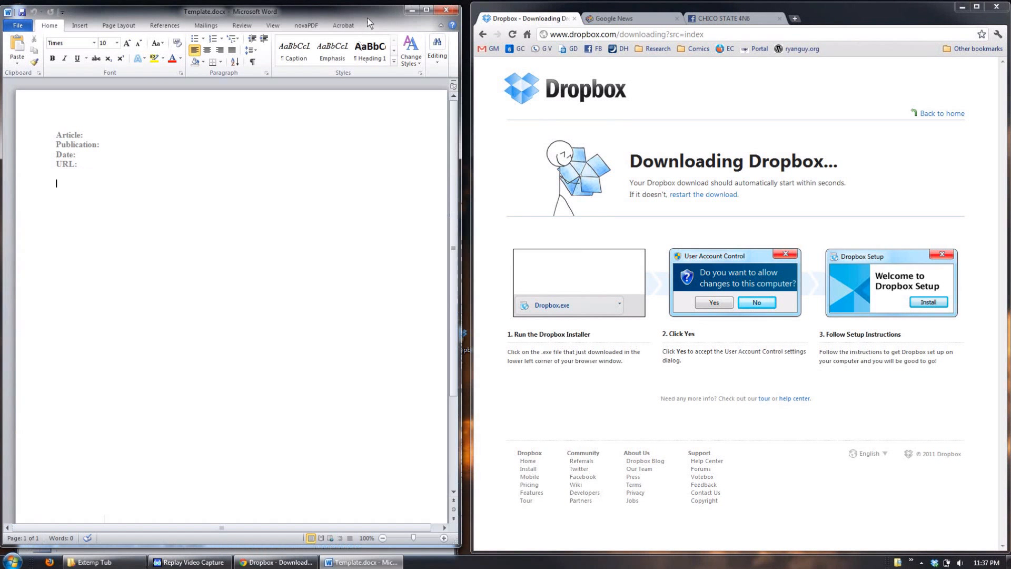
Copy the topic "Nepal" from the Extemp Topics post in the CHICO STATE 4N6 Facebook group
click(711, 87)
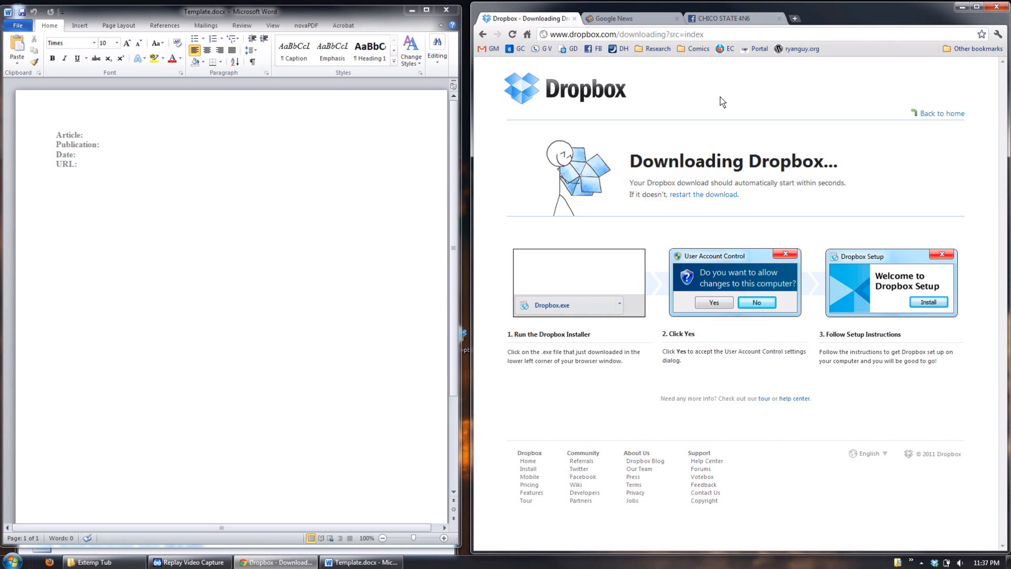
click(712, 21)
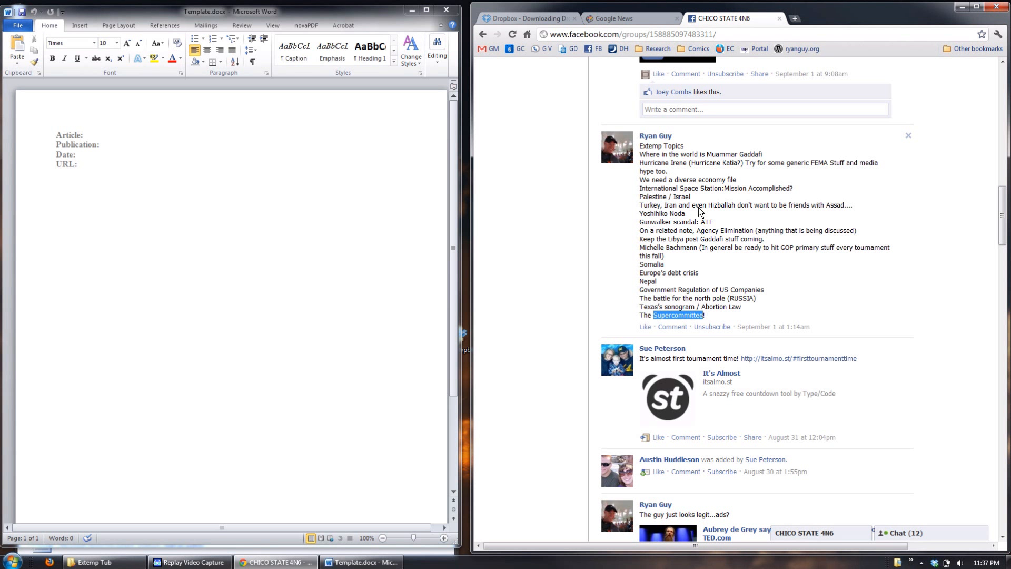
click(651, 287)
double_click(650, 285)
right_click(649, 285)
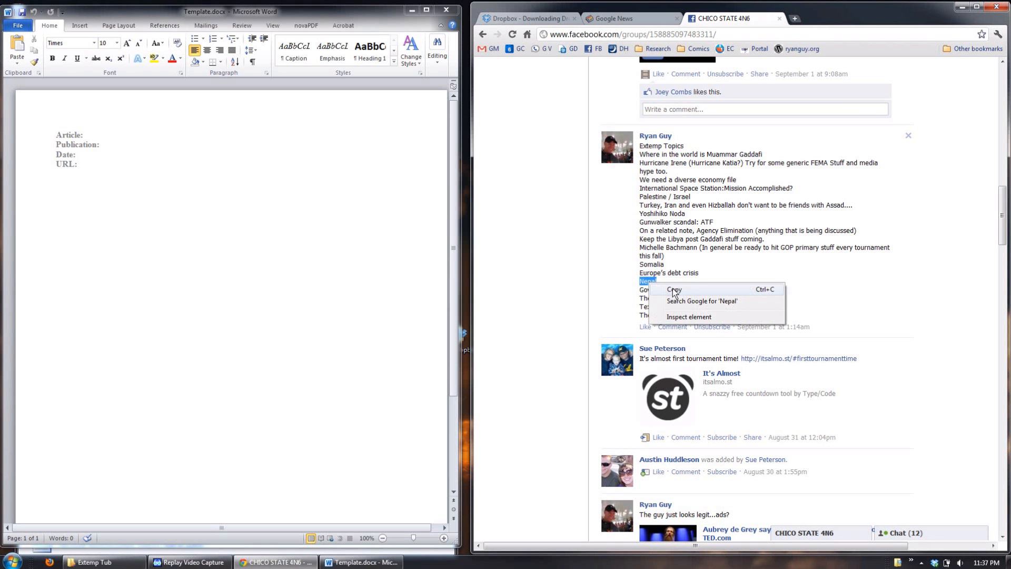
click(674, 290)
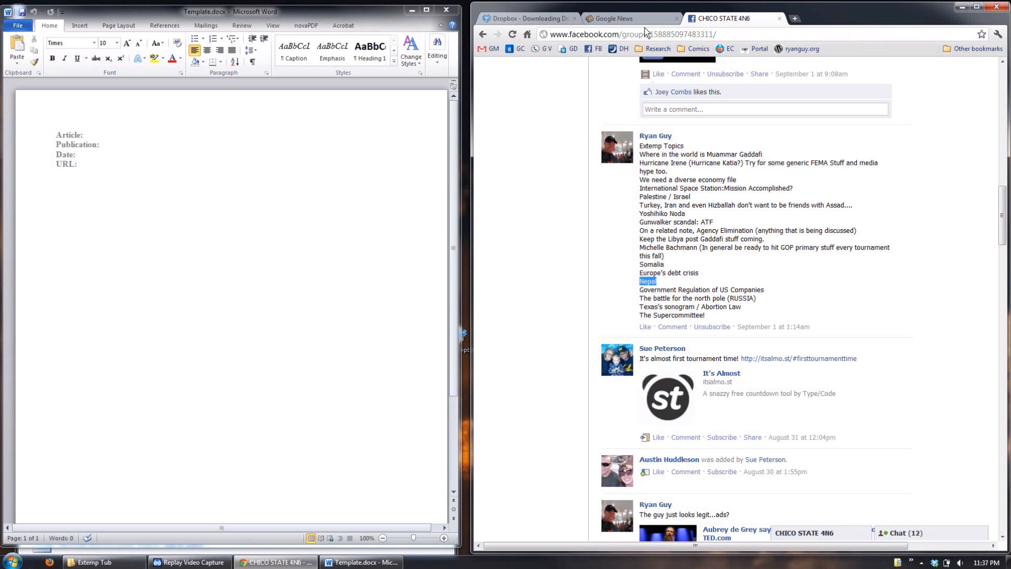
Search Google News for the copied topic "Nepal"
click(635, 17)
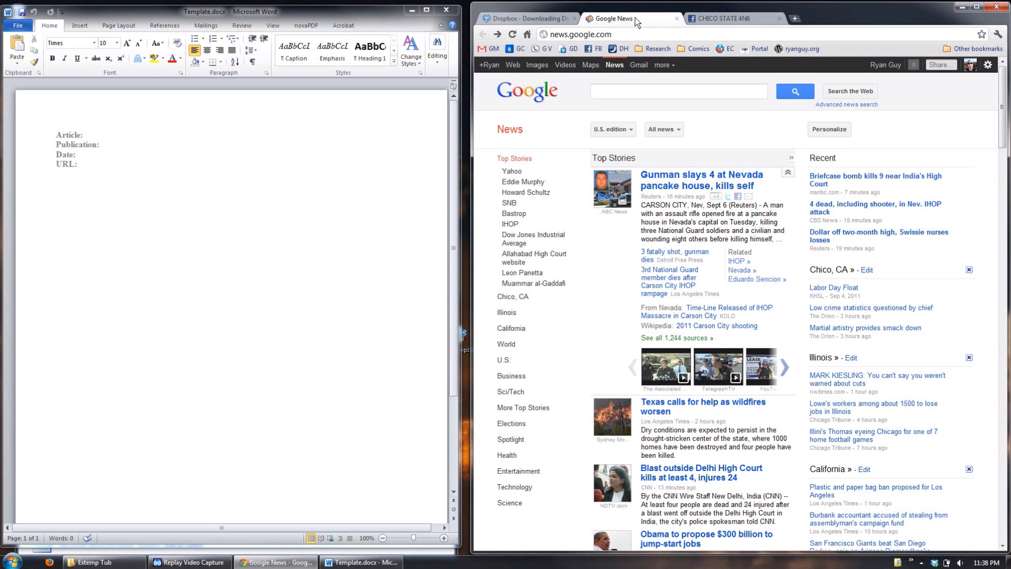
click(619, 92)
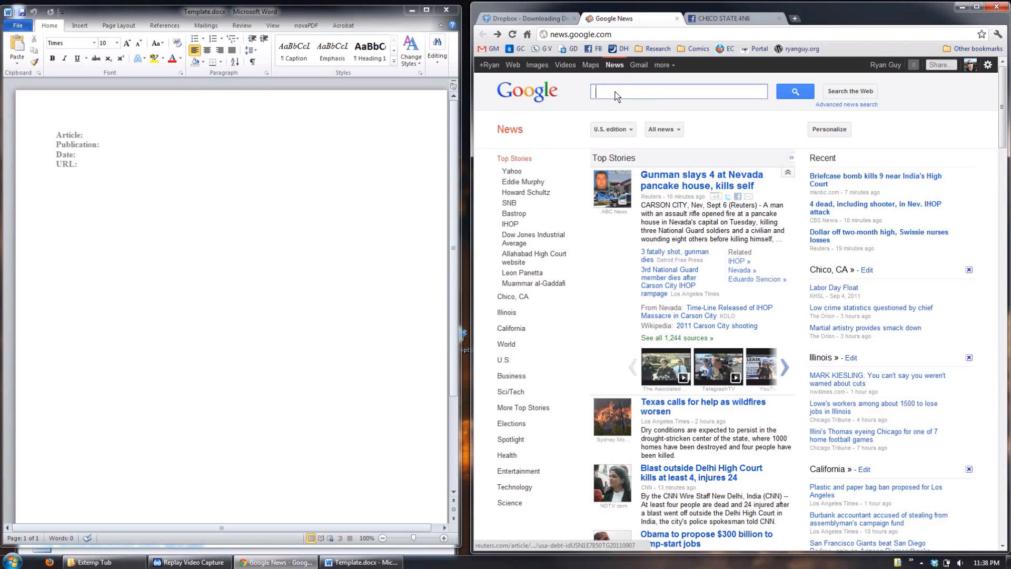
right_click(616, 96)
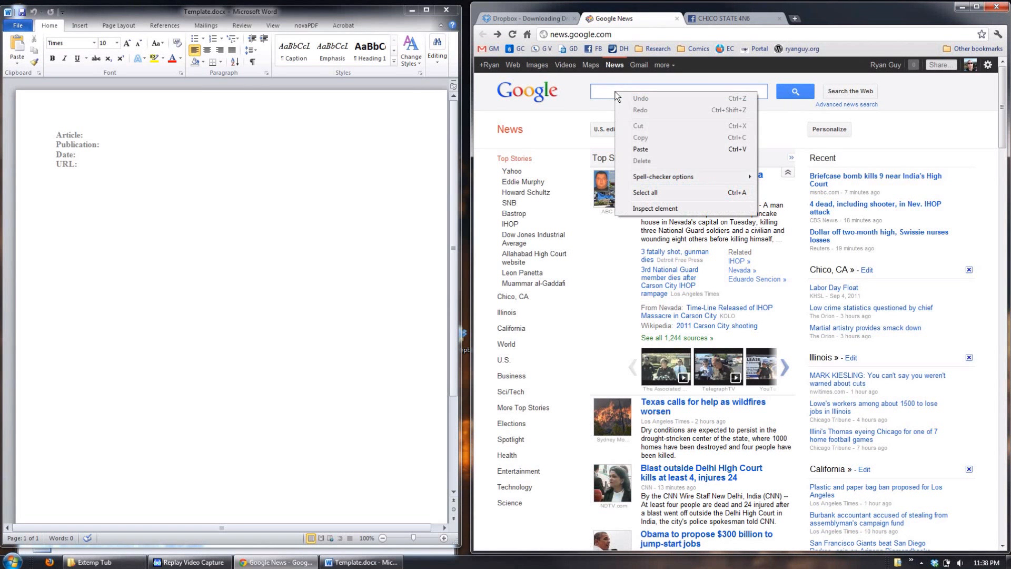
click(670, 149)
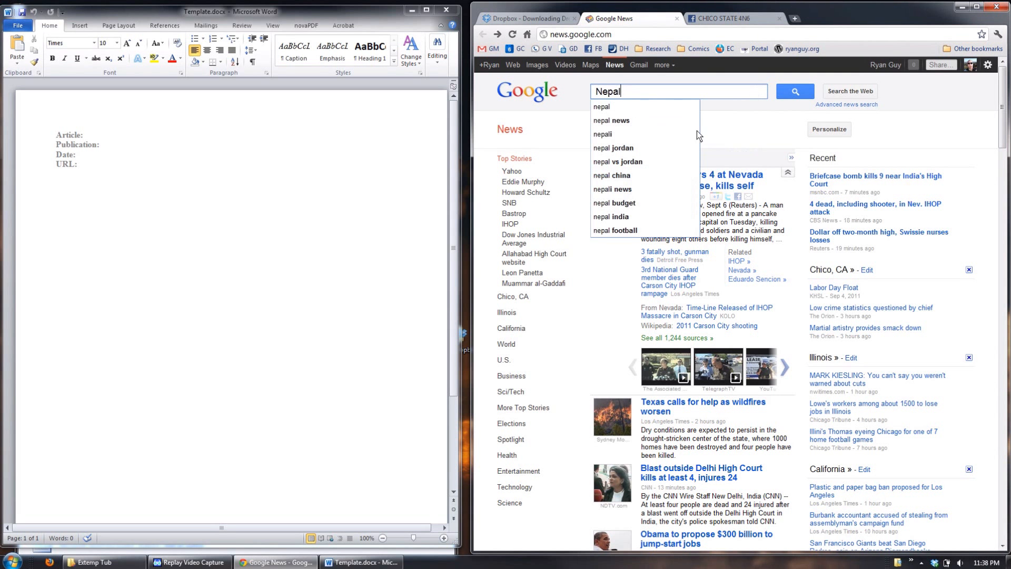
click(792, 93)
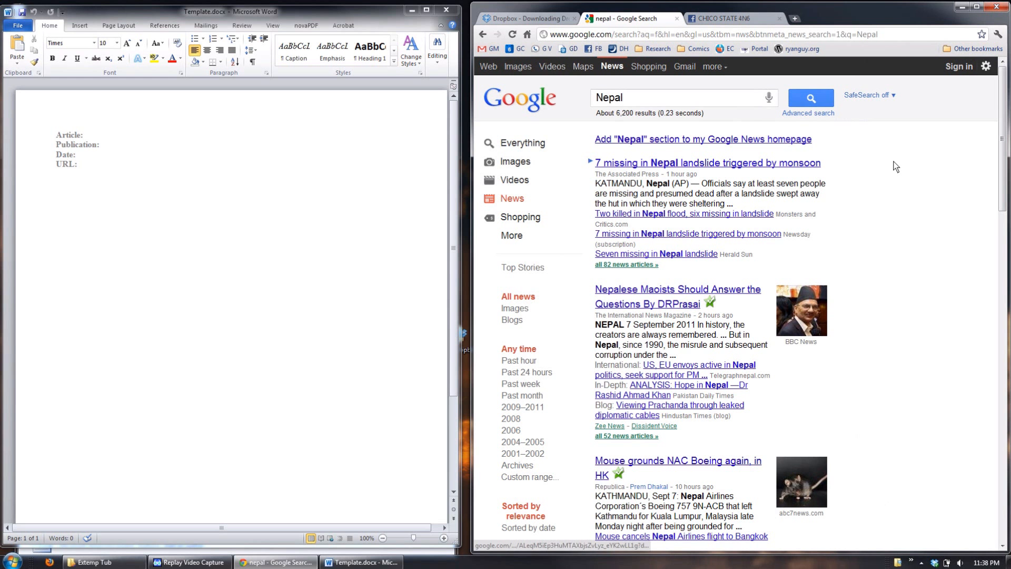
Look through the Nepal news results and open the Associated Press article "7 missing in Nepal landslide triggered by monsoon"
scroll(872, 261, down, 1)
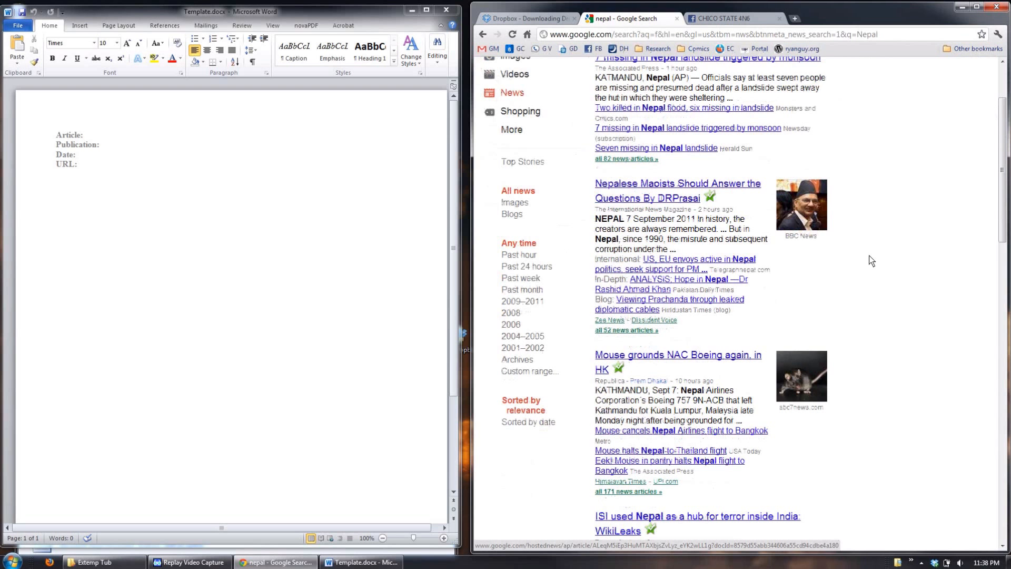
scroll(872, 260, down, 2)
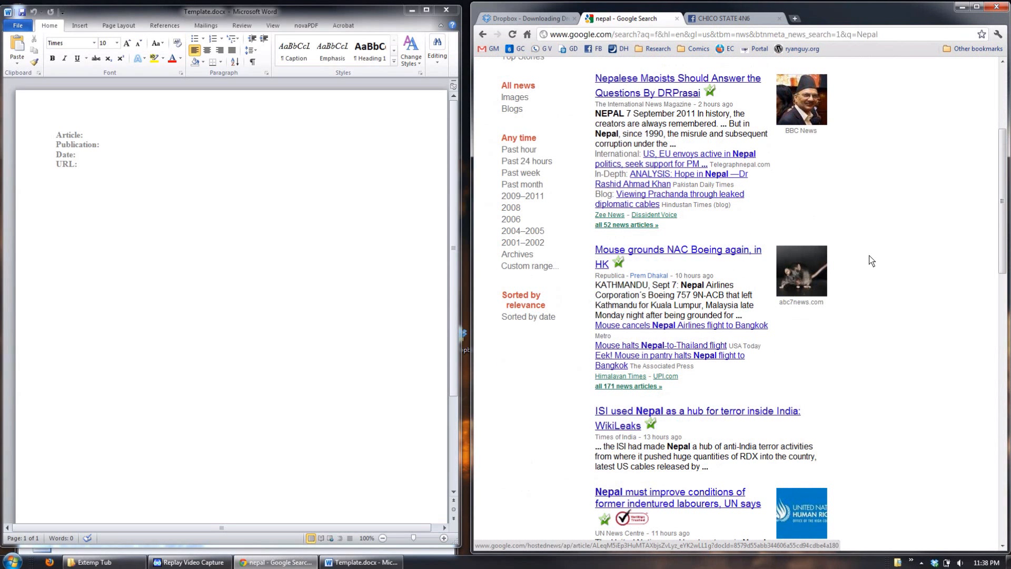
scroll(871, 260, down, 1)
scroll(872, 260, down, 4)
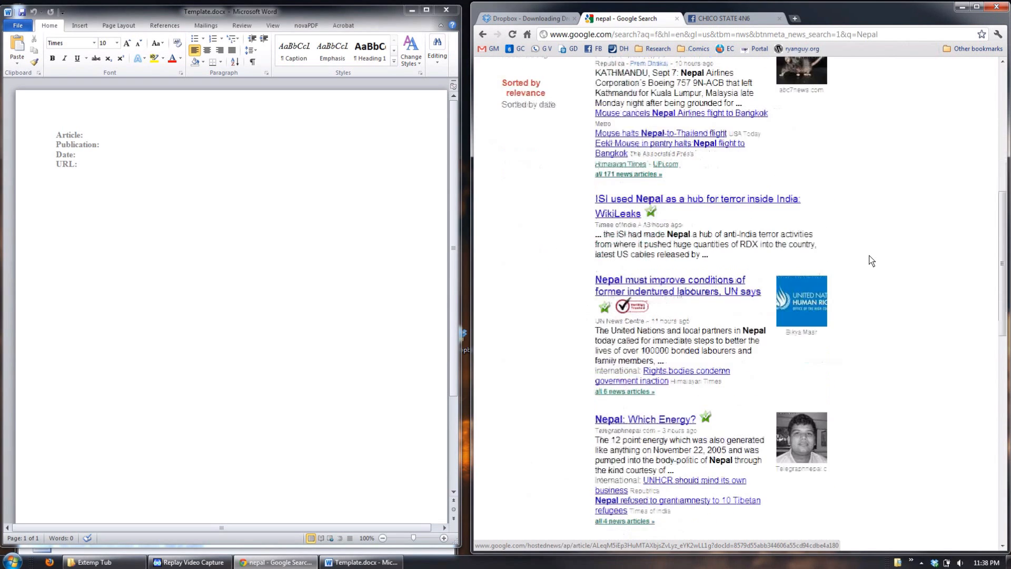
scroll(872, 260, down, 2)
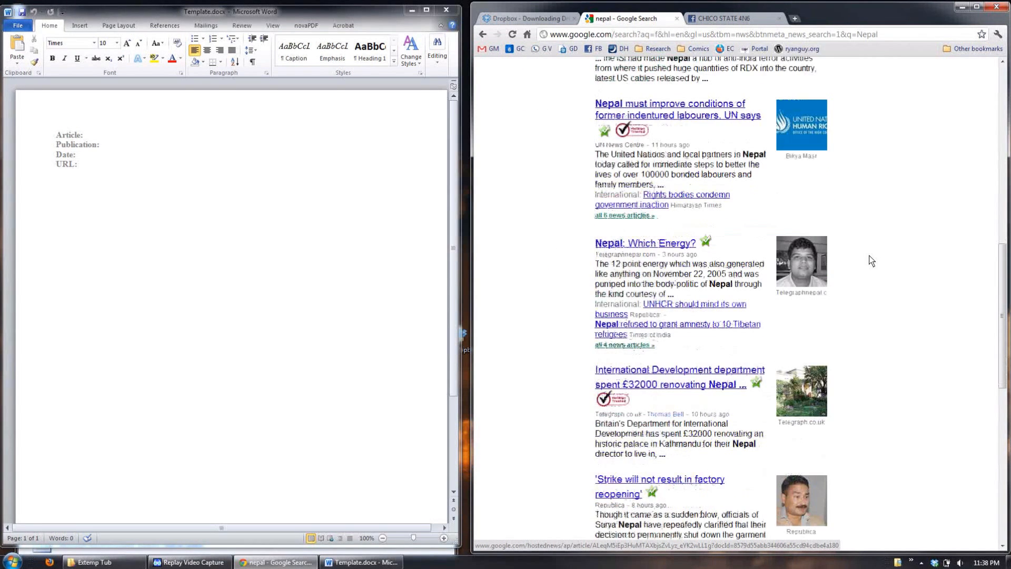
scroll(871, 261, down, 1)
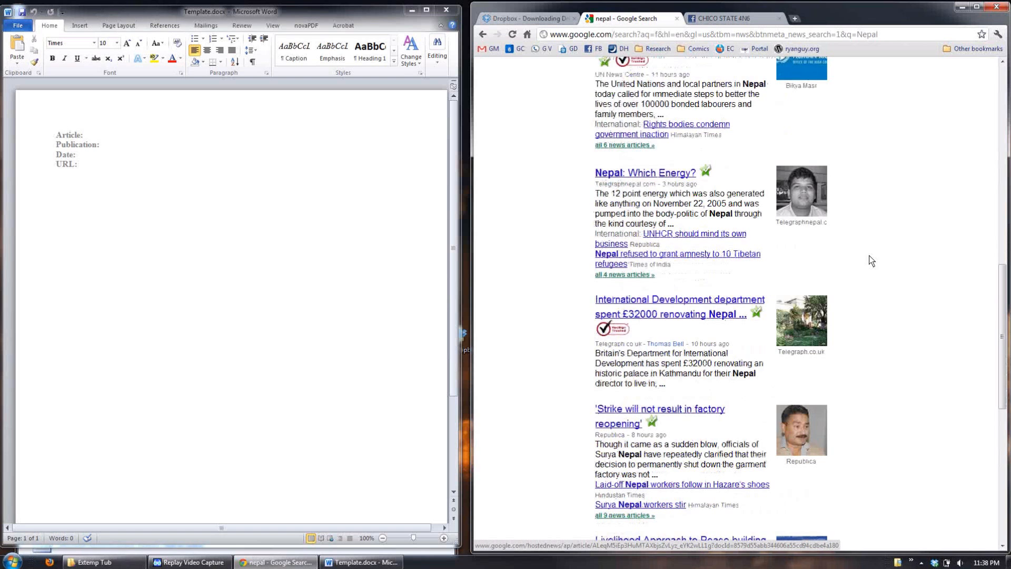
scroll(872, 260, up, 15)
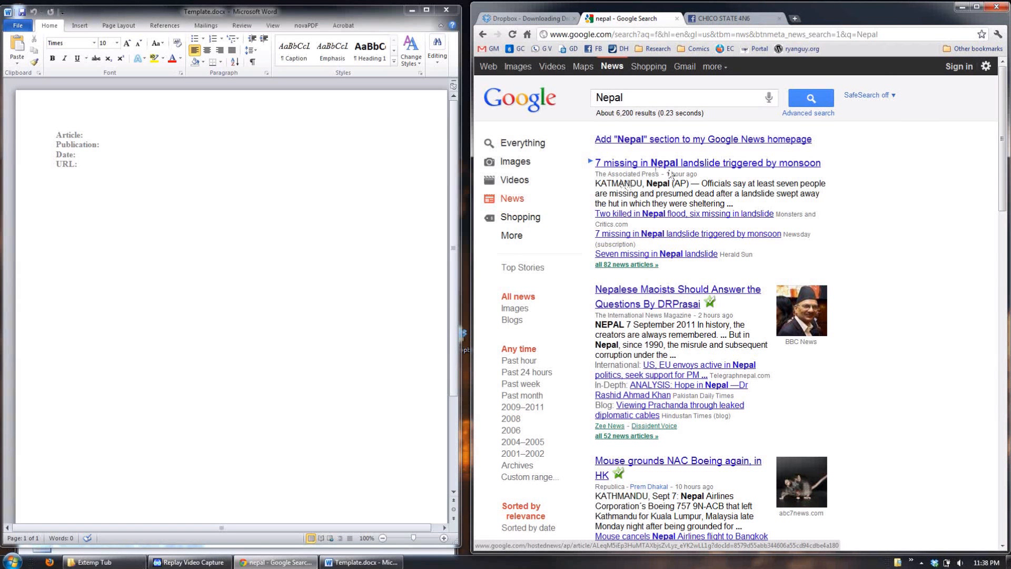
click(677, 164)
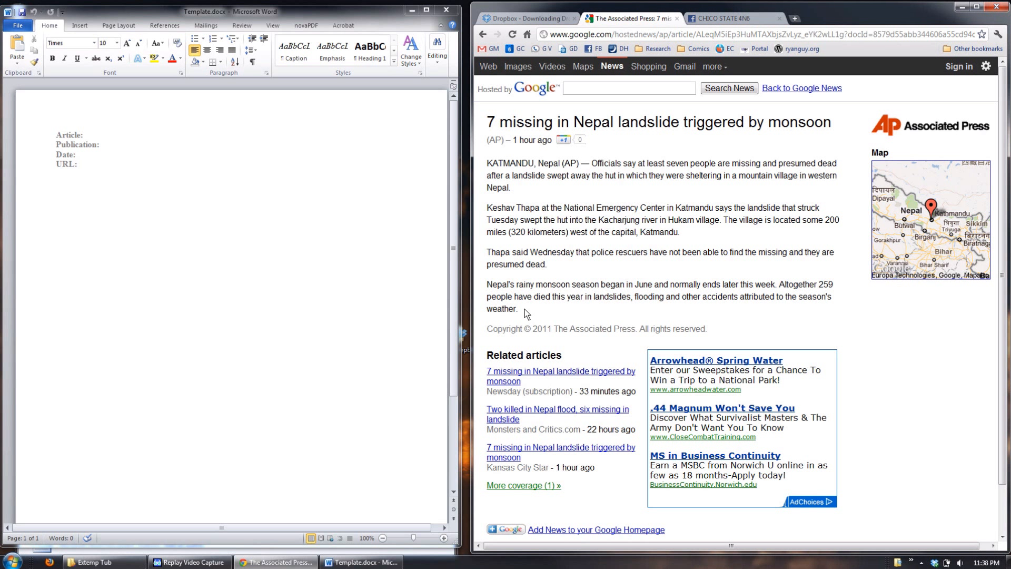
Copy the article's full body text and paste it into the body of Template.docx, keeping the source formatting
drag(523, 310, 489, 169)
key(ctrl+c)
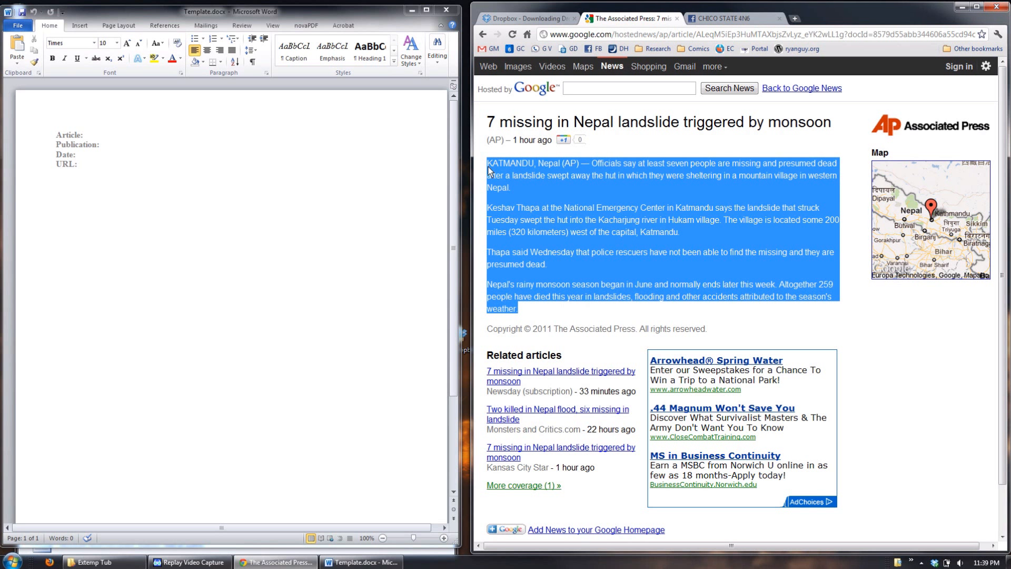
right_click(650, 185)
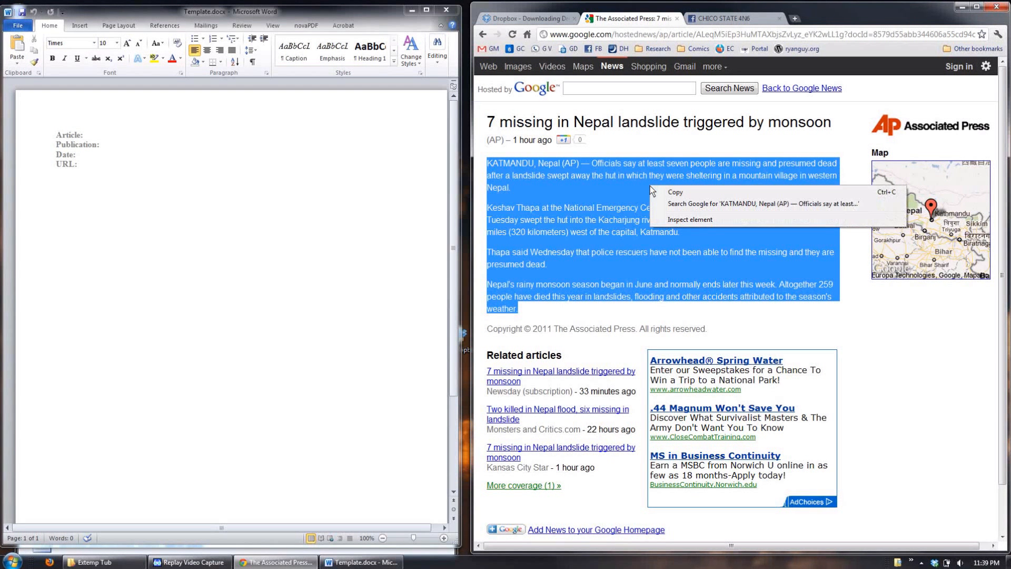
click(665, 193)
click(194, 264)
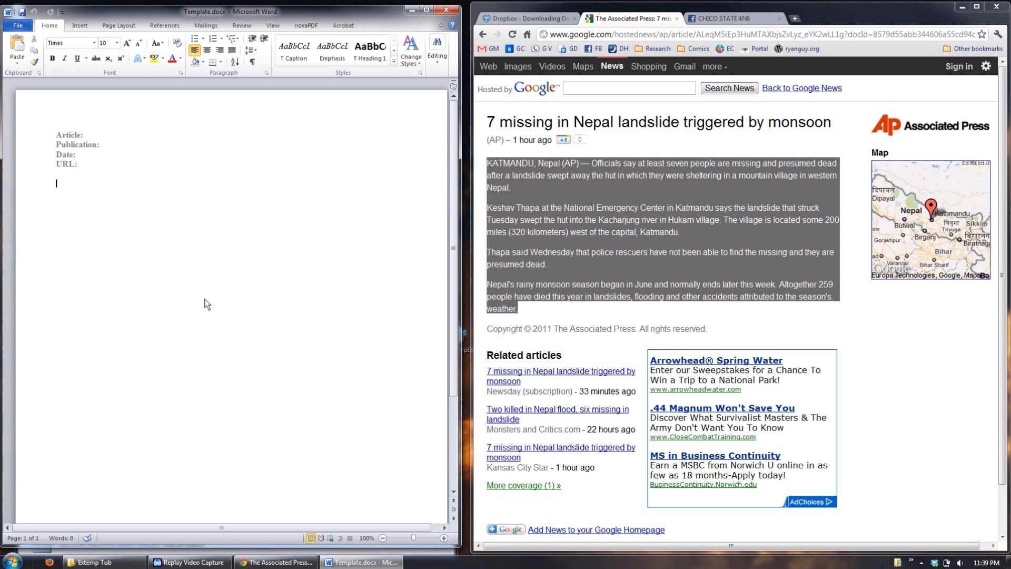
right_click(128, 258)
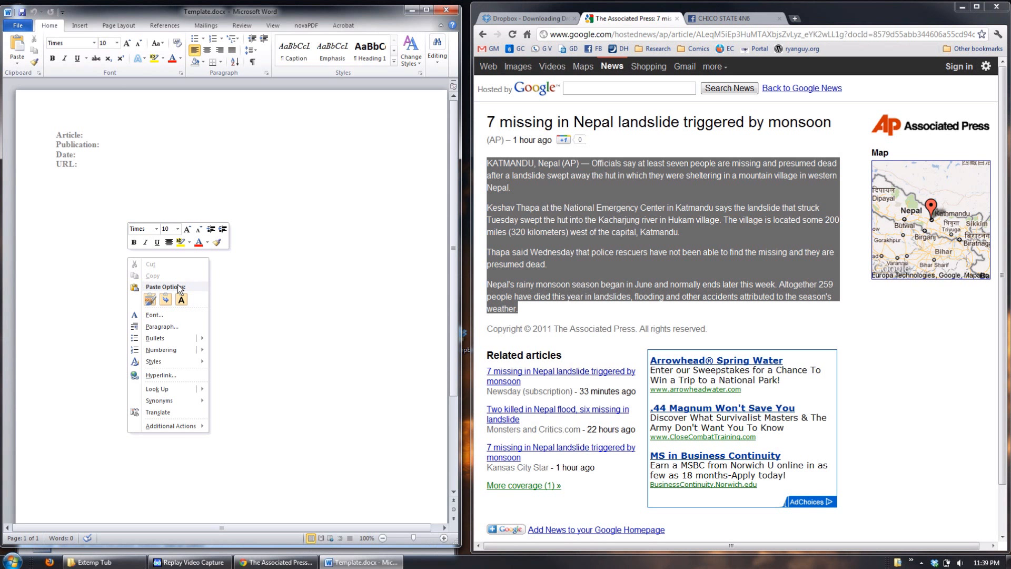
click(153, 299)
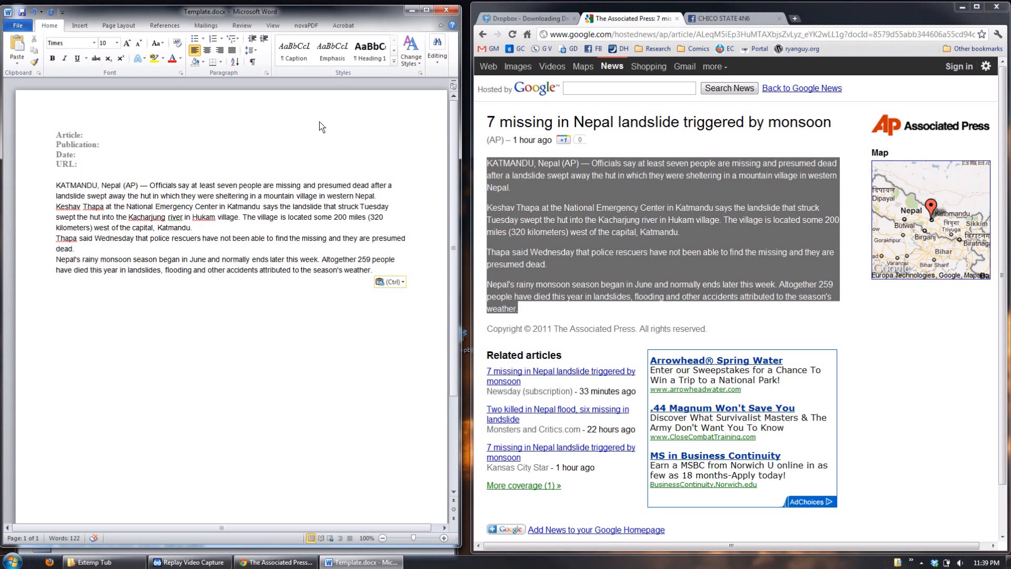
Copy the article's web address and paste it after "URL:" in the template's header, keeping the source formatting
click(633, 36)
right_click(634, 36)
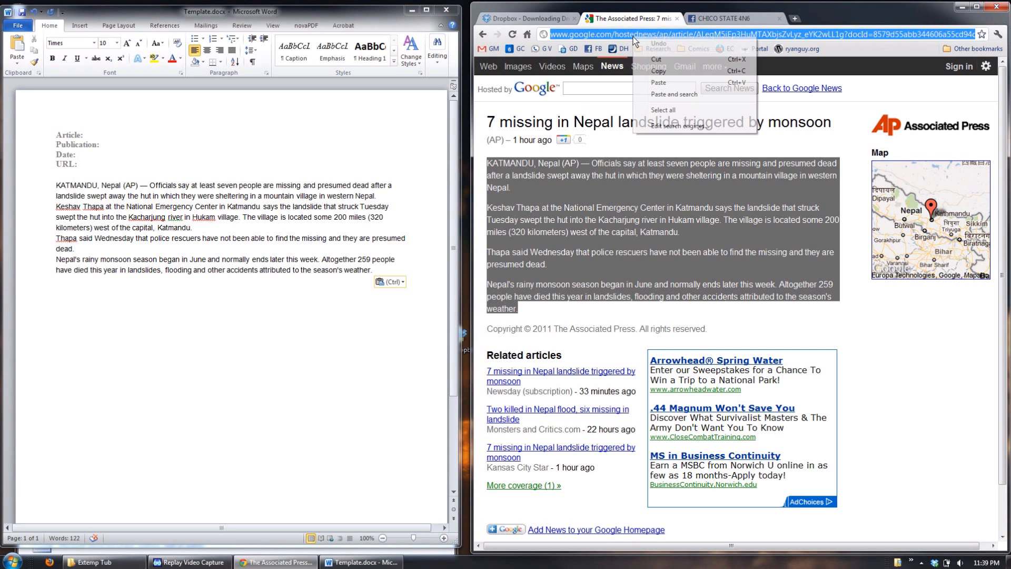
click(659, 71)
click(80, 170)
double_click(80, 170)
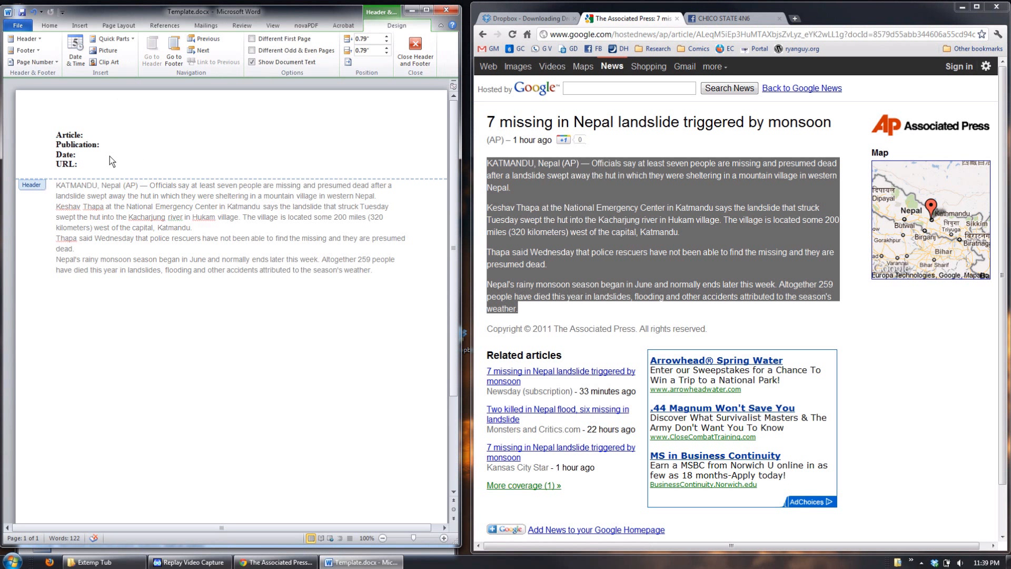
right_click(85, 164)
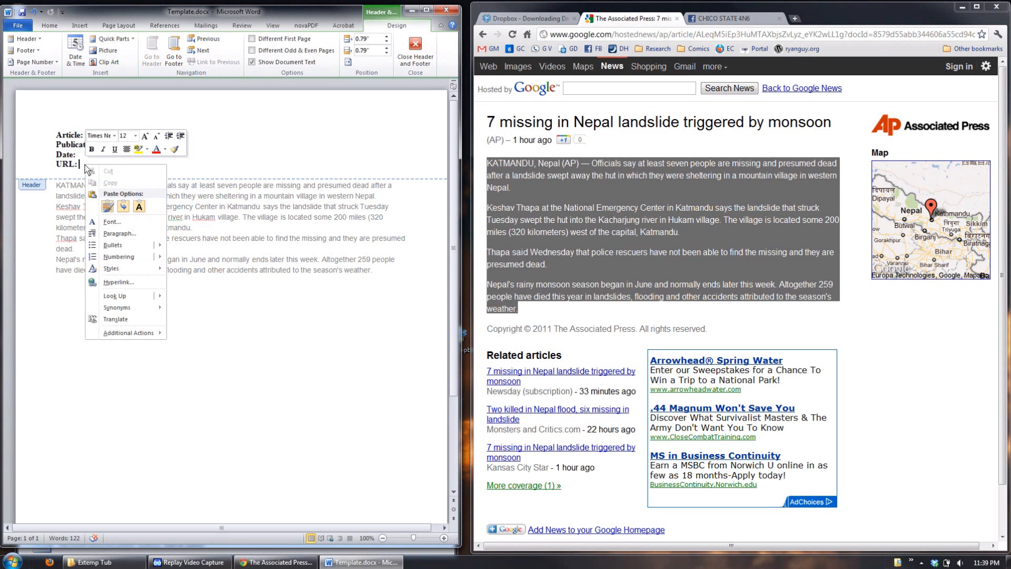
click(108, 208)
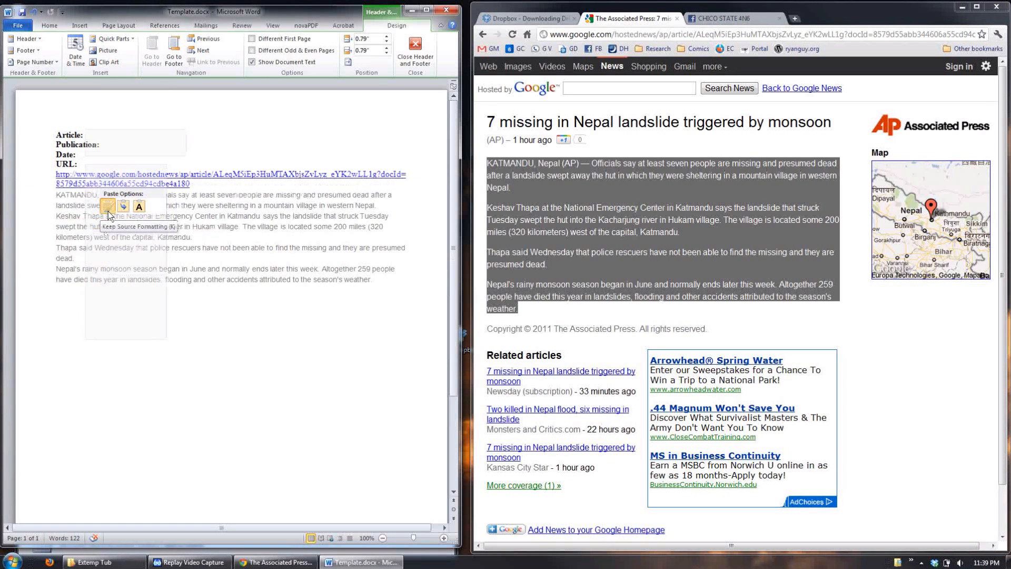
Move the pasted web address up onto the "URL:" line and enter 9/6/2011 after "Date:" in the template's header
click(57, 178)
key(BackSpace)
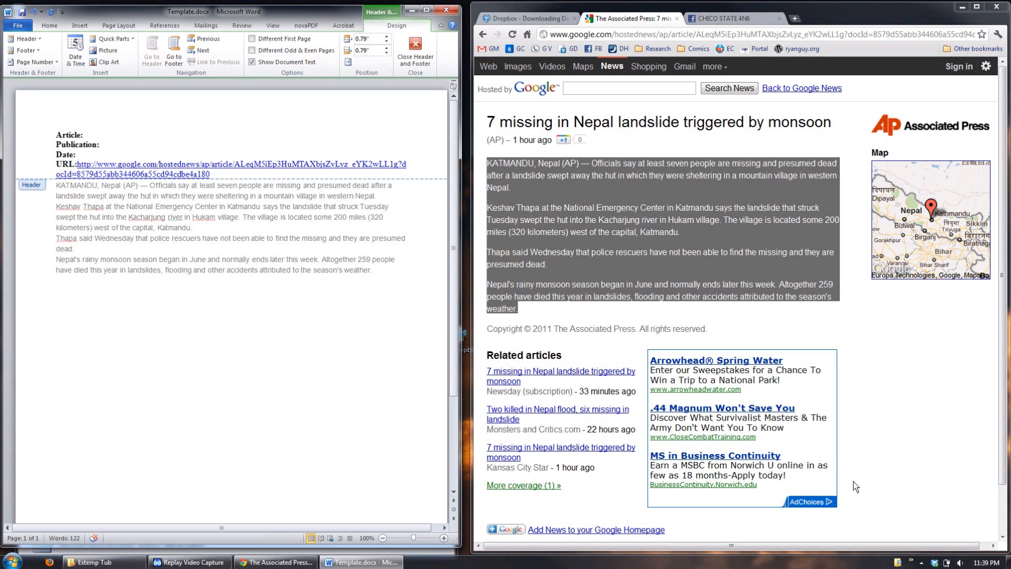
mouse_move(993, 565)
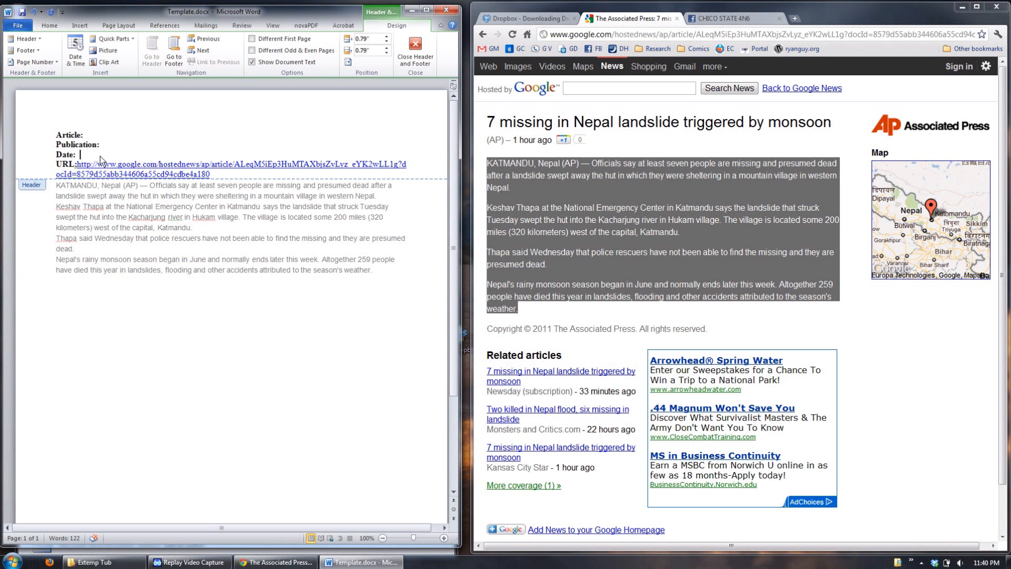
text(/6)
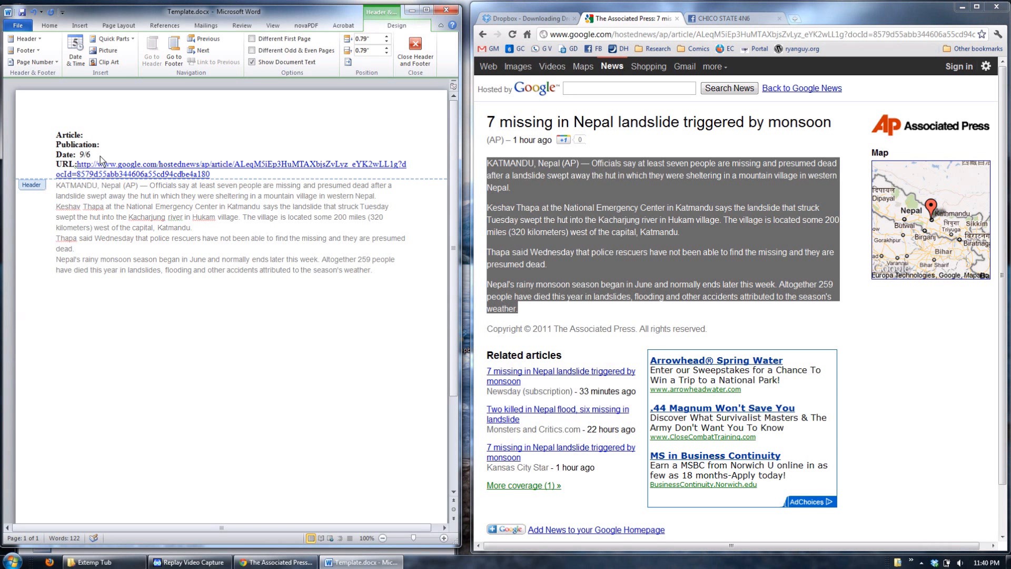
text(/2011)
Copy "The Associated Press" from the article's copyright line and paste it after "Publication:" in the template's header
drag(634, 328, 556, 330)
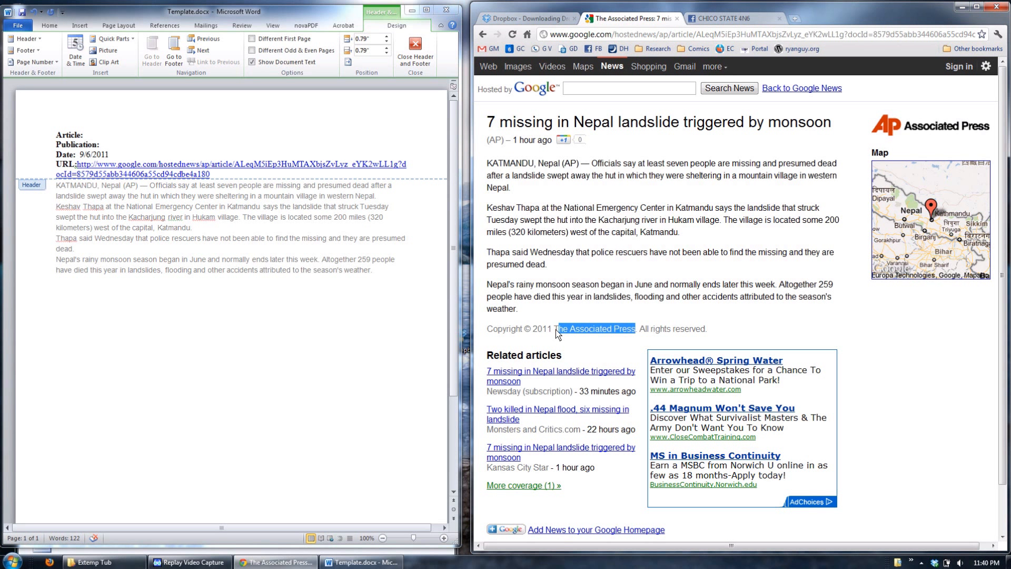
right_click(561, 334)
click(568, 336)
click(113, 144)
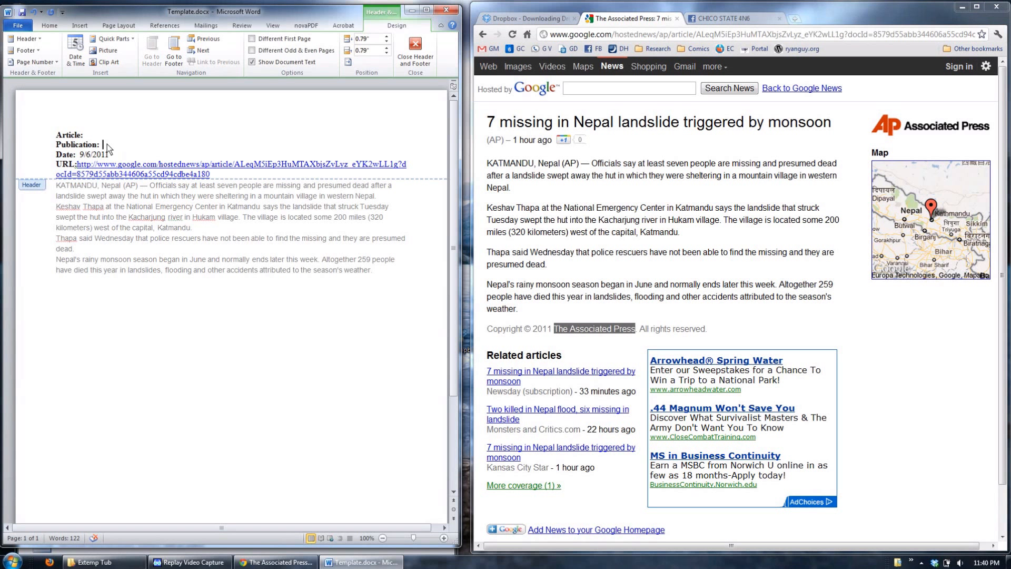
key(ctrl+v)
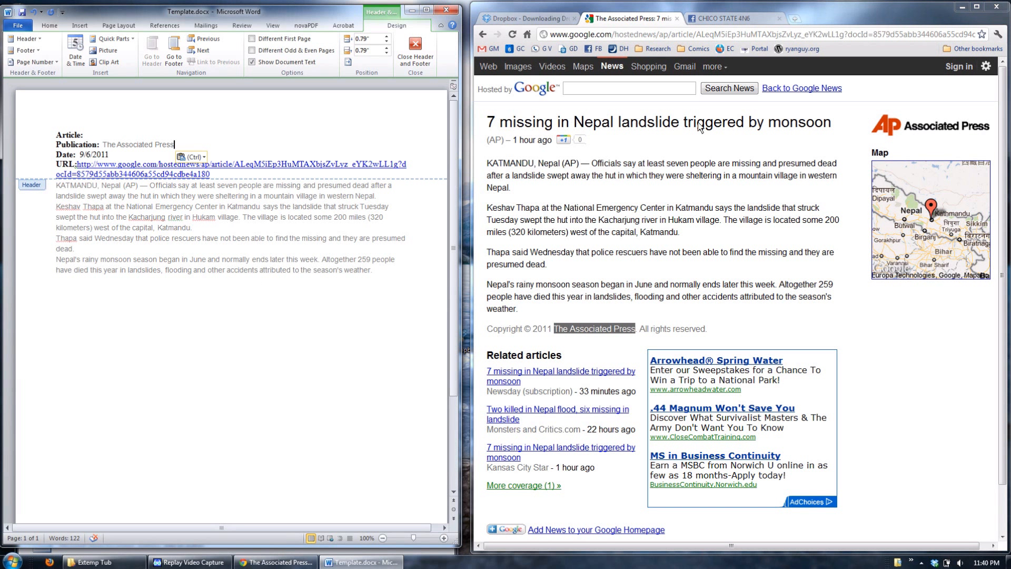
Copy the headline "7 missing in Nepal landslide triggered by monsoon" and paste it after "Article:" in the header, merging its formatting
mouse_move(827, 116)
mouse_down()
mouse_move(679, 122)
mouse_move(828, 126)
mouse_up()
triple_click(830, 122)
right_click(828, 123)
click(830, 129)
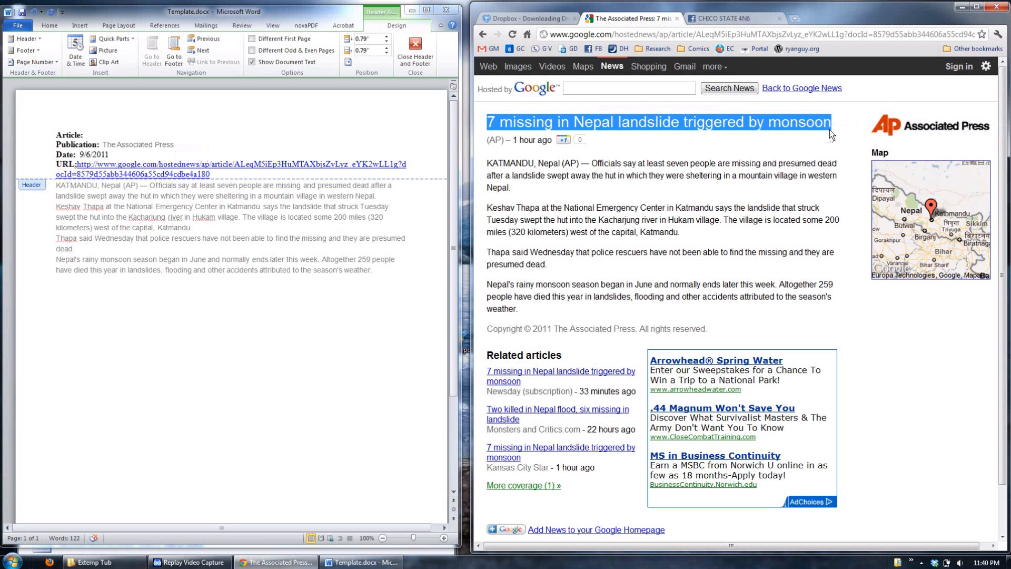
click(105, 135)
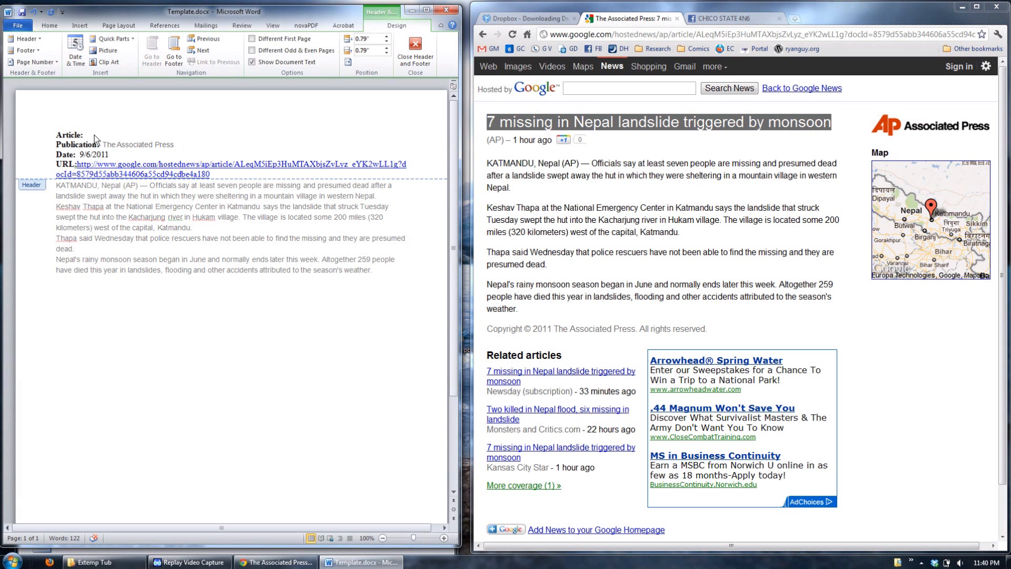
right_click(94, 134)
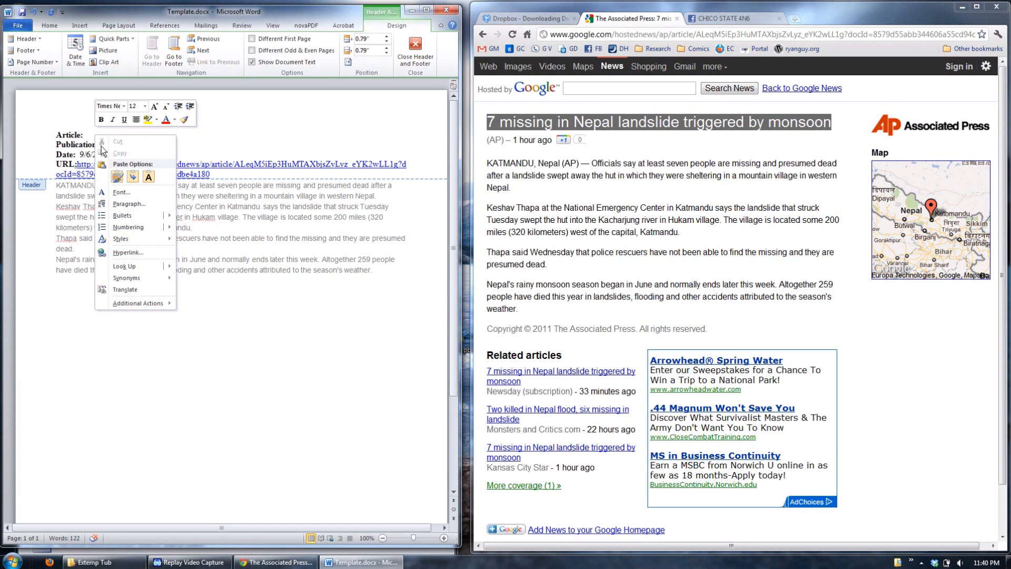
click(119, 176)
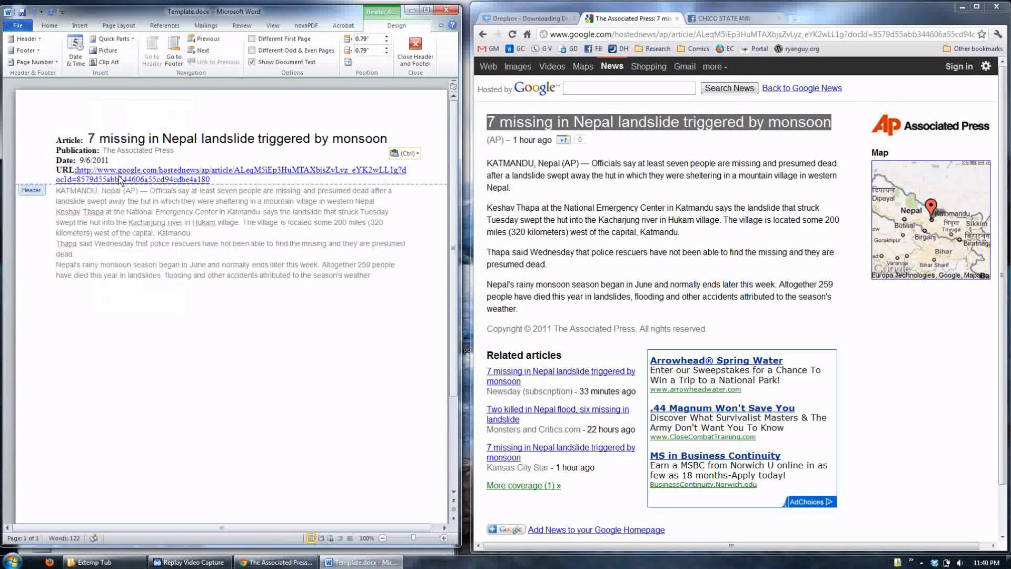
click(416, 154)
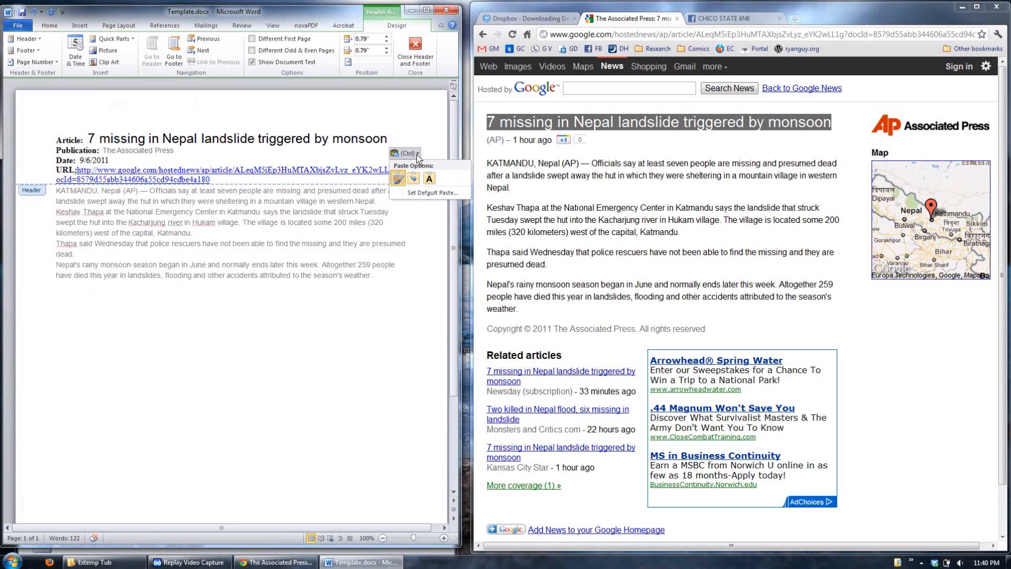
click(415, 178)
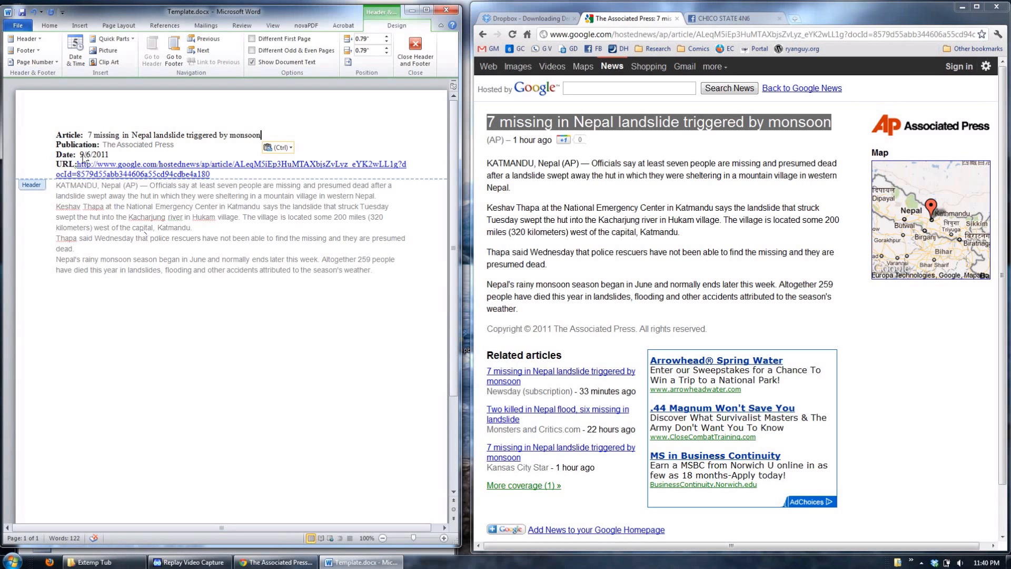
Start saving the document under a new name and create and open a "Nepal" folder inside Extemp Tub's "International (specify by country)" folder
click(22, 26)
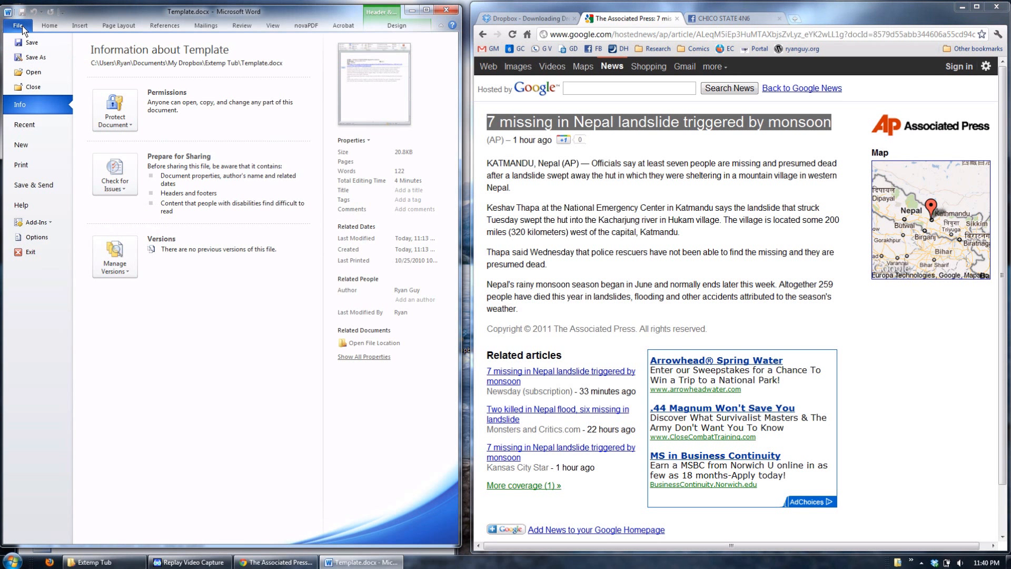
click(30, 58)
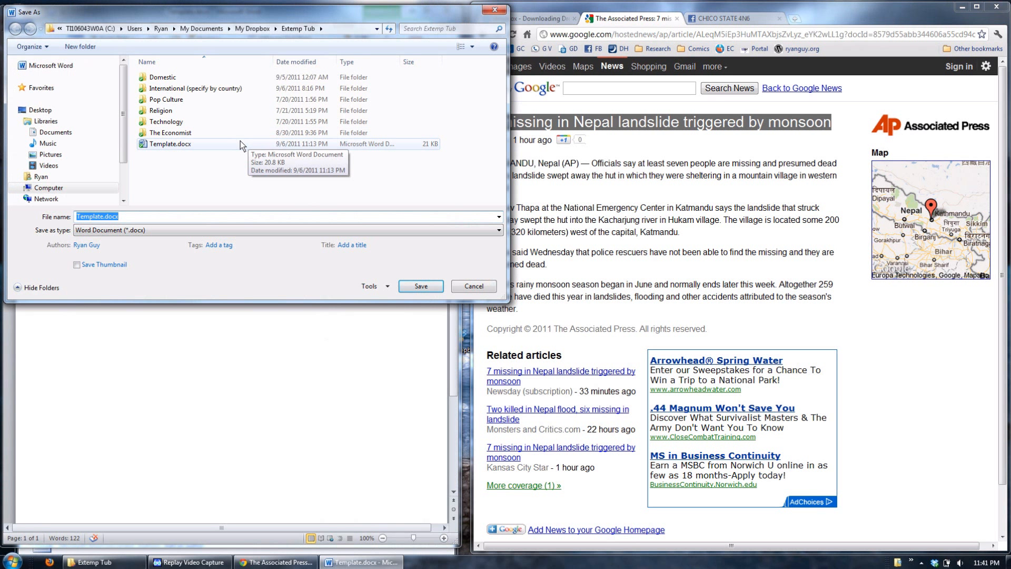
click(222, 89)
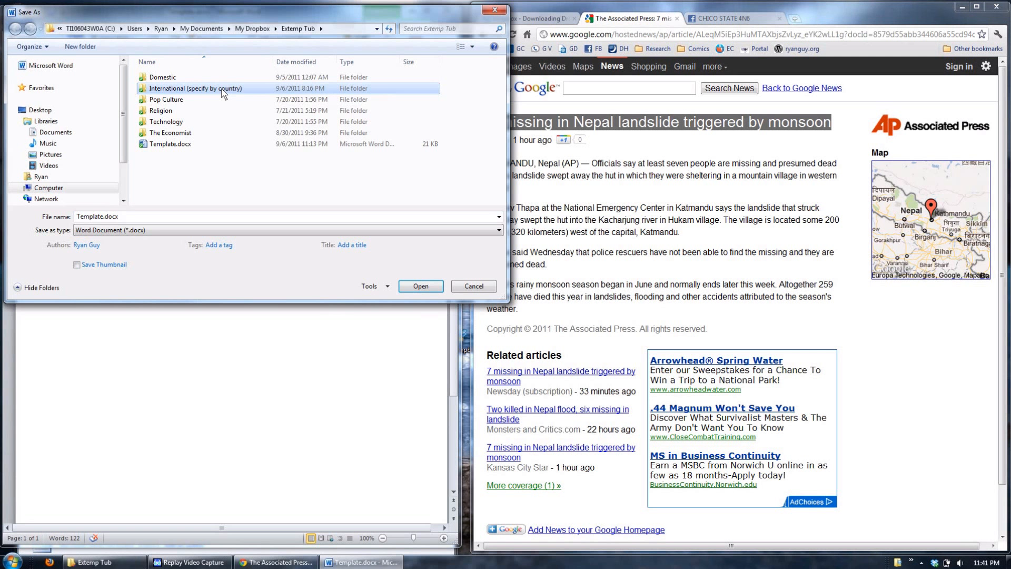
double_click(222, 90)
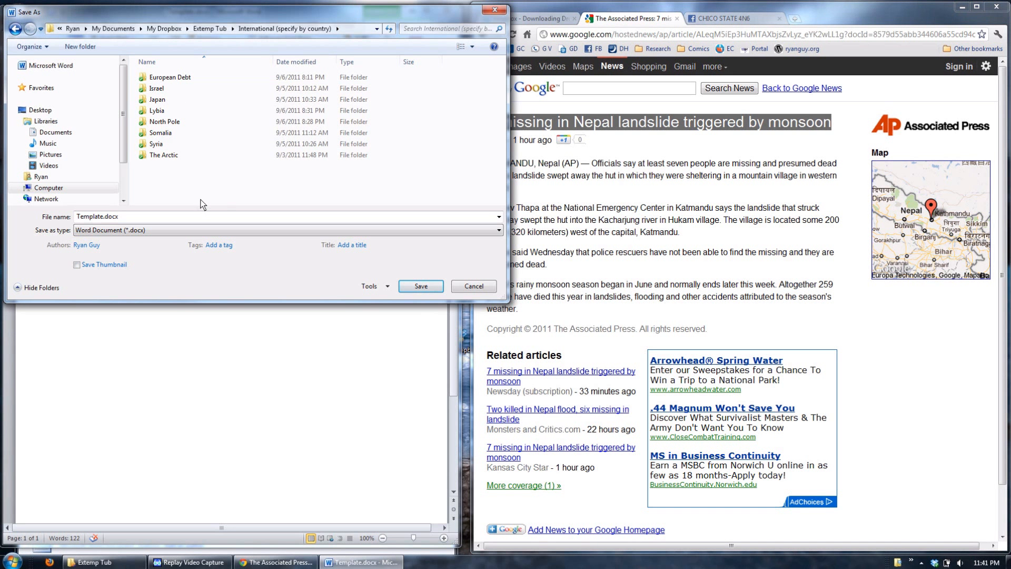
drag(173, 16, 325, 173)
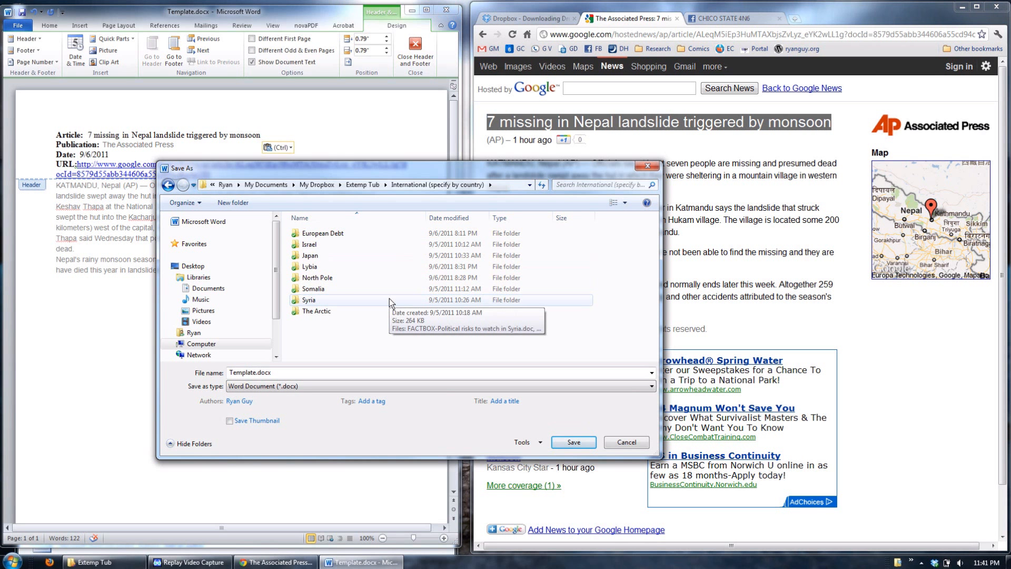
click(240, 208)
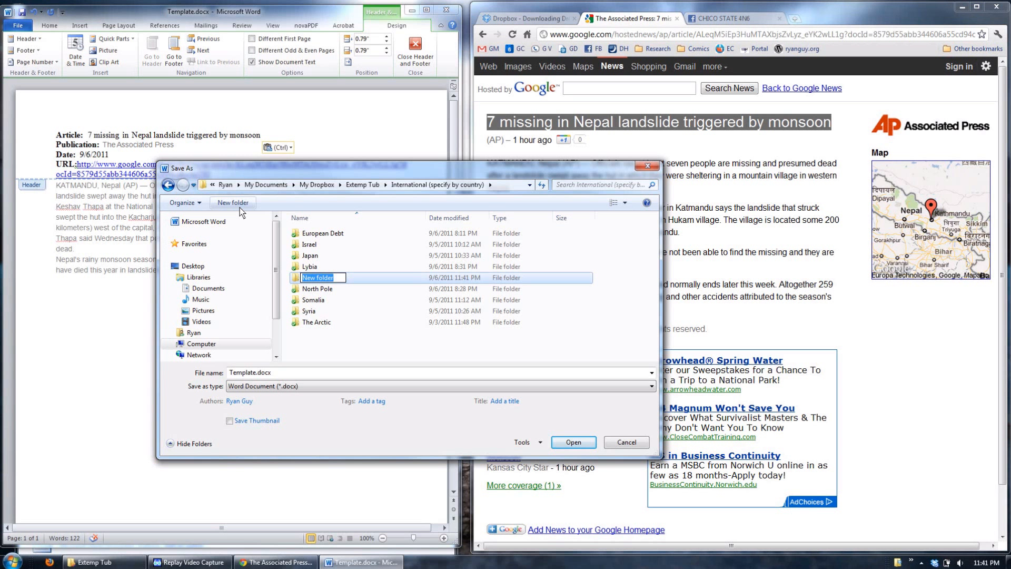
text(Nepal)
click(340, 280)
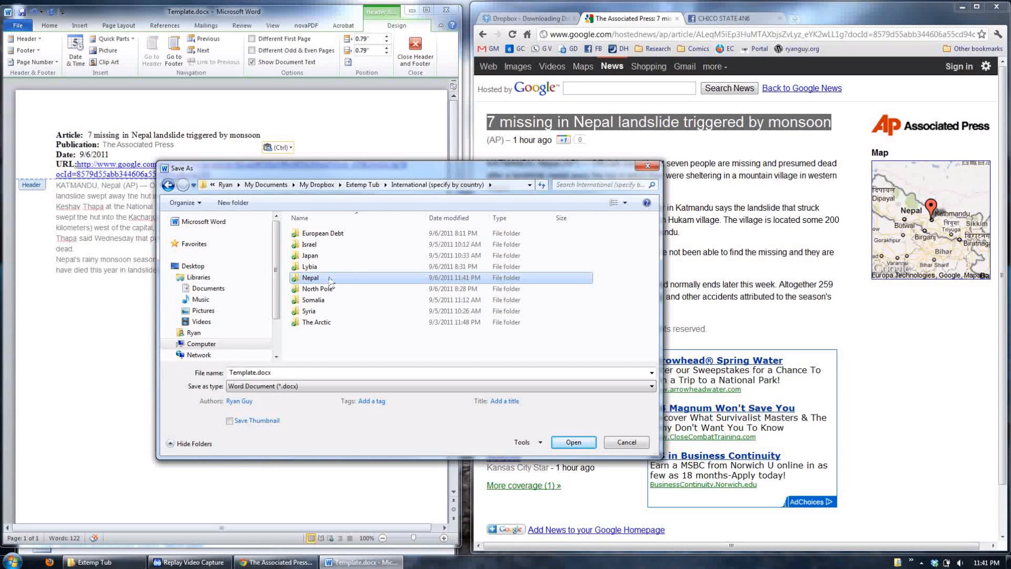
double_click(331, 279)
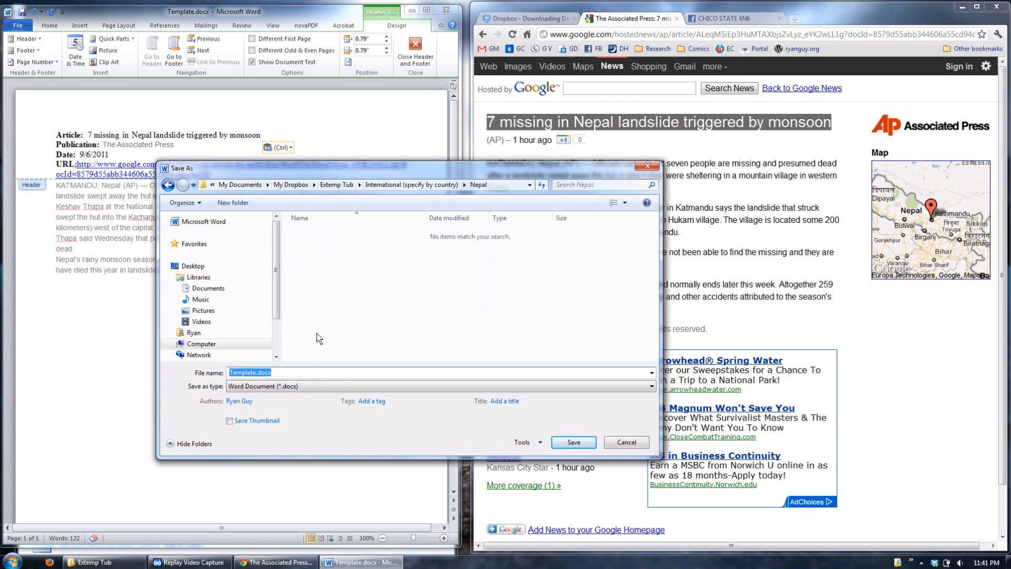
Save the document in the Nepal folder as a PDF named "7 missing in Nepal landslide triggered by monsoon"
key(ctrl+v)
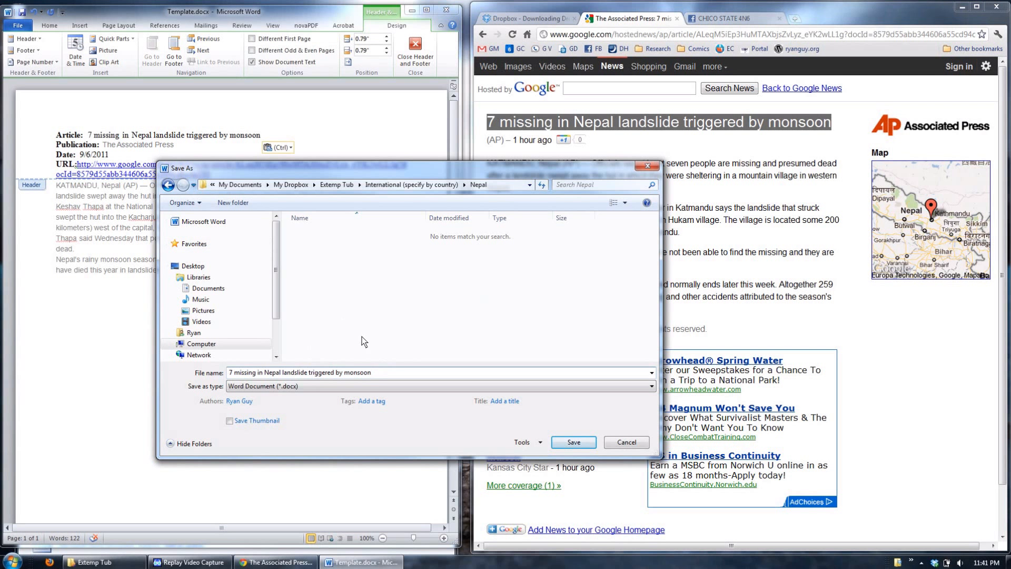
click(387, 386)
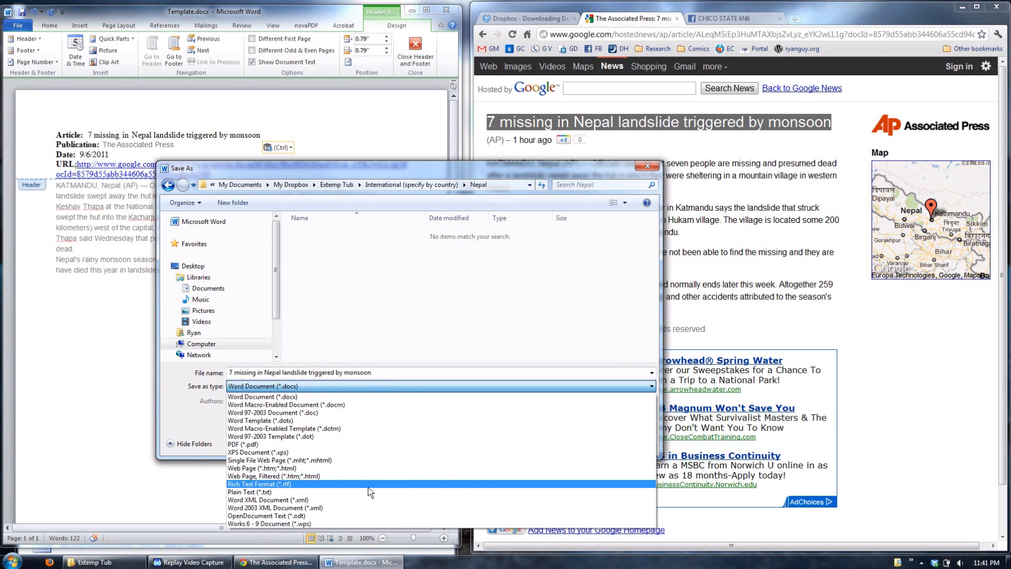
click(366, 444)
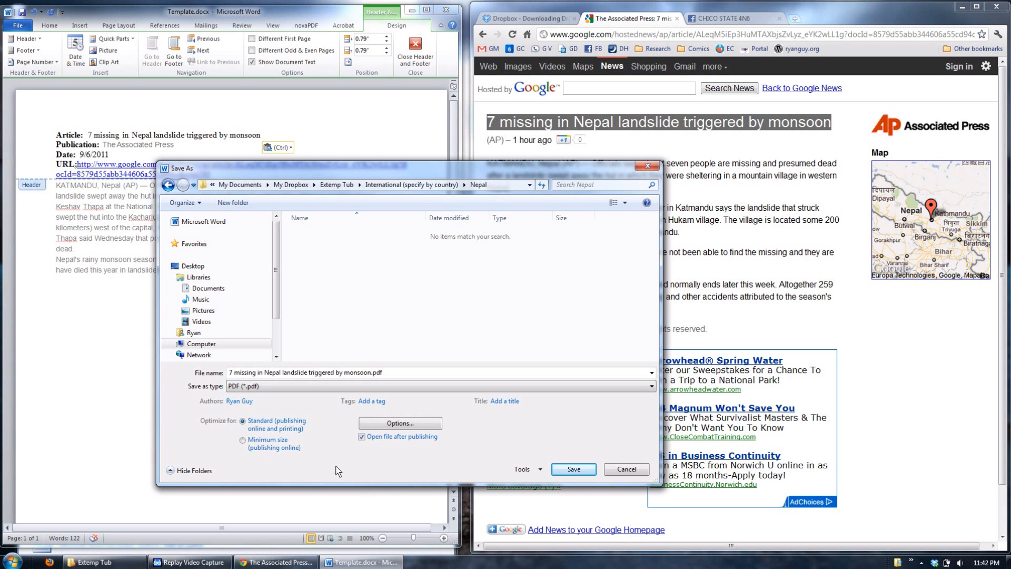
click(574, 471)
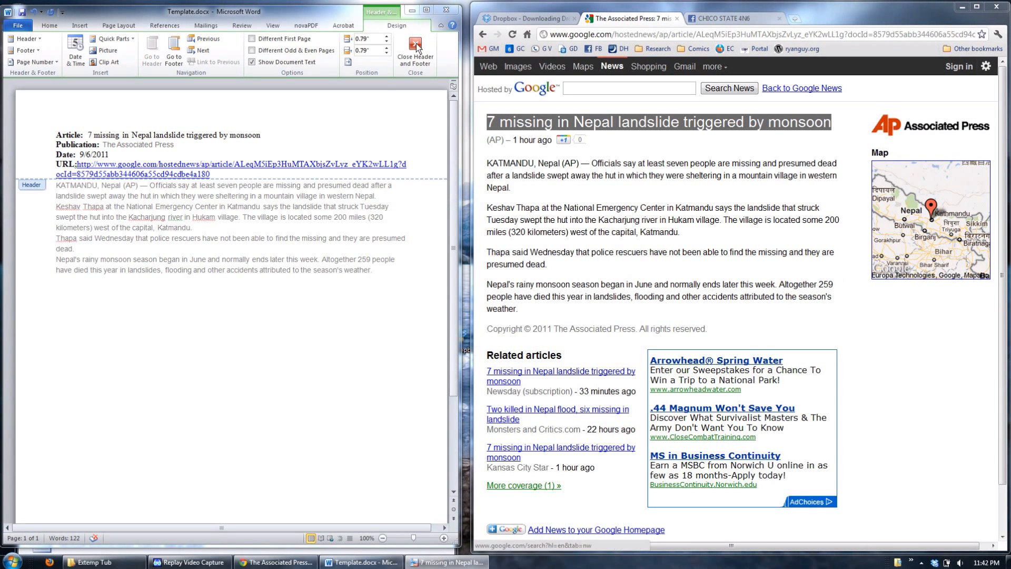
Check the saved file in the Nepal folder in File Explorer and return to the Facebook group's extemp topic list in the browser
click(412, 11)
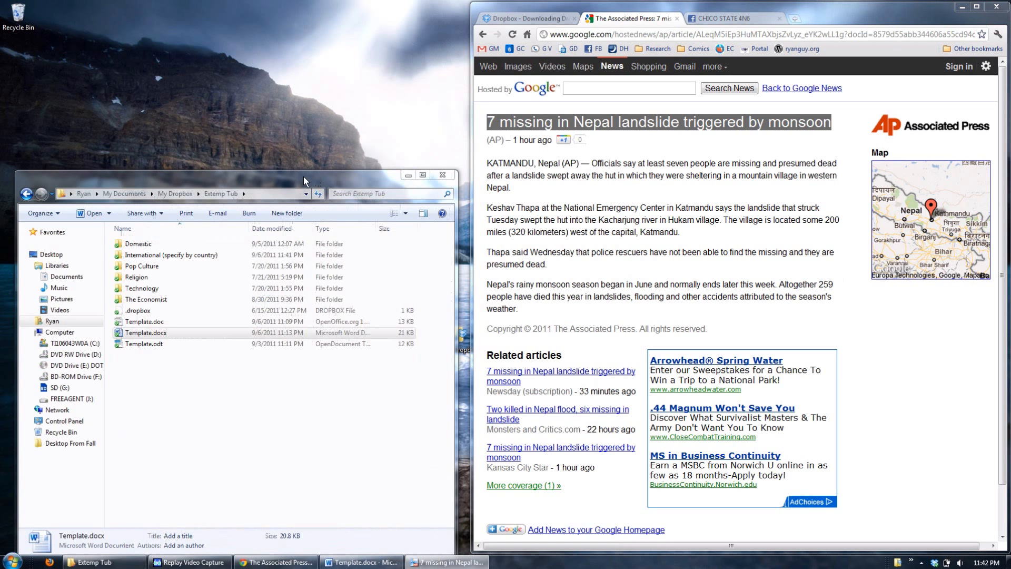
double_click(145, 256)
double_click(136, 288)
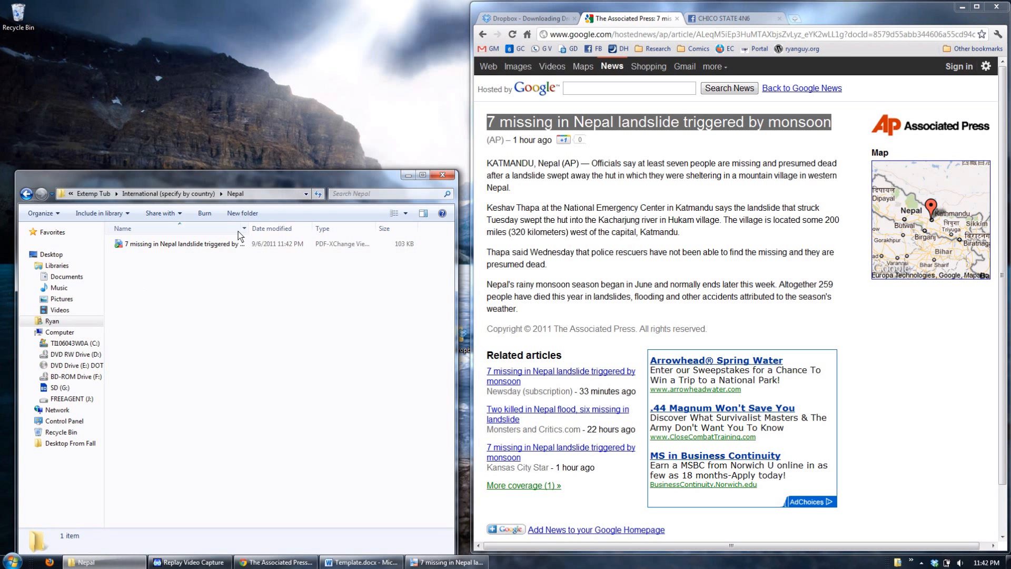
click(483, 35)
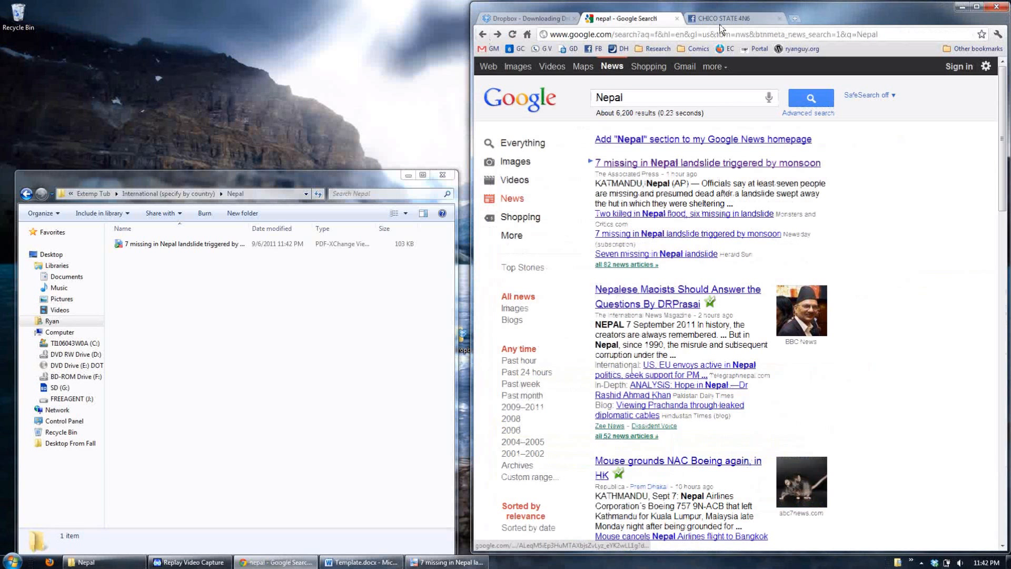
click(719, 18)
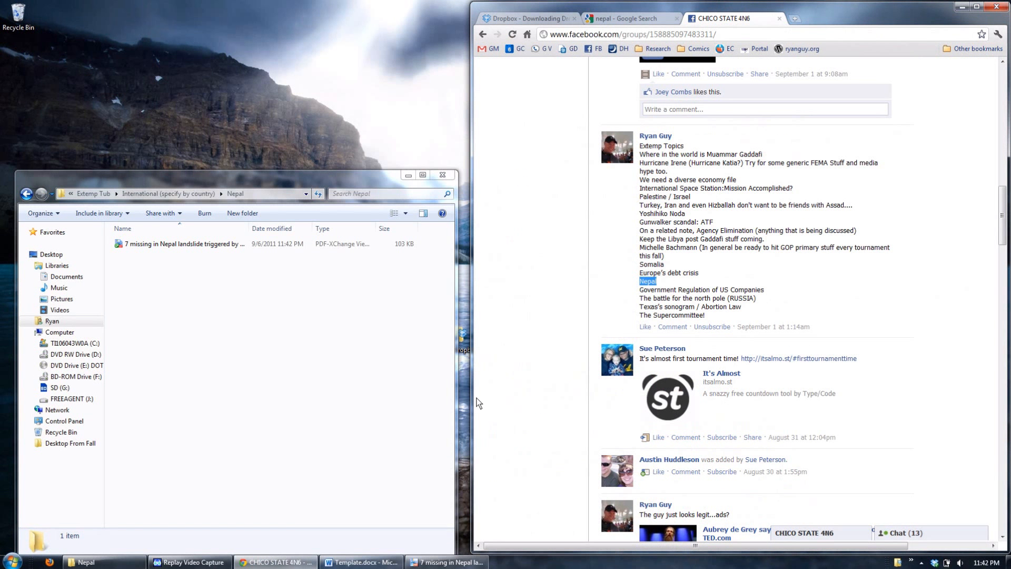
Switch back to Template.docx in Word and delete the article's entire body text
click(362, 562)
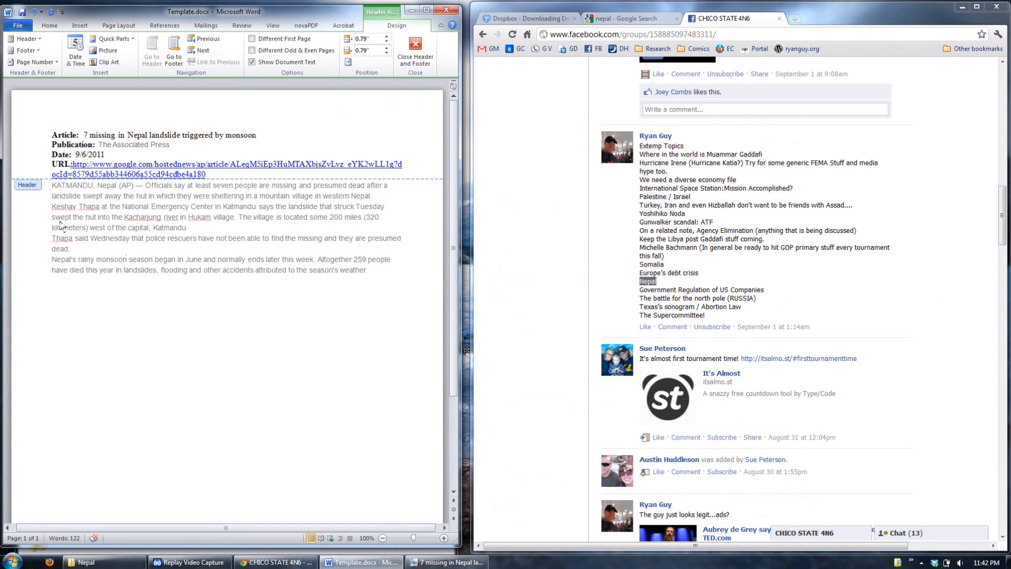
double_click(64, 205)
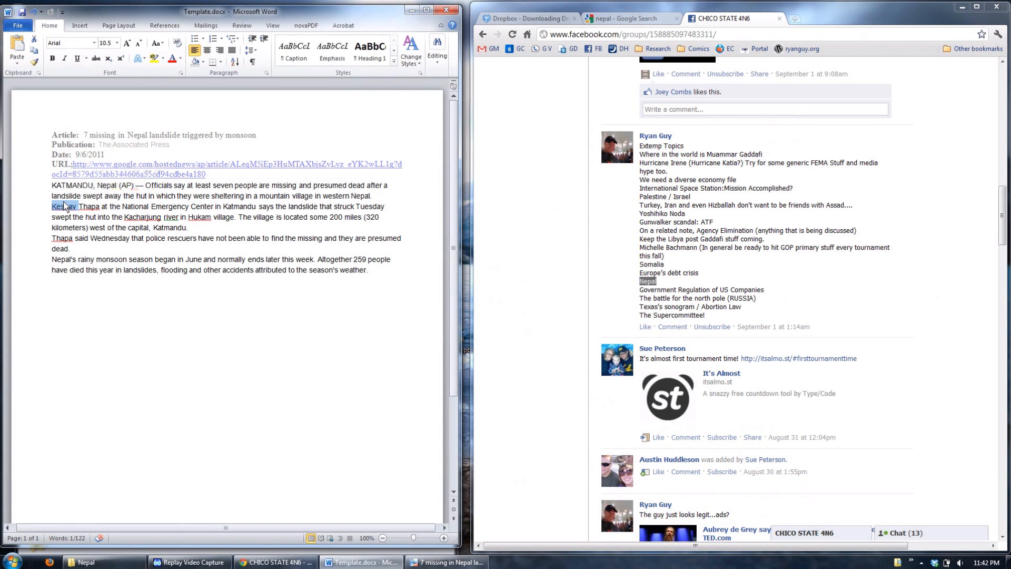
drag(391, 290, 2, 164)
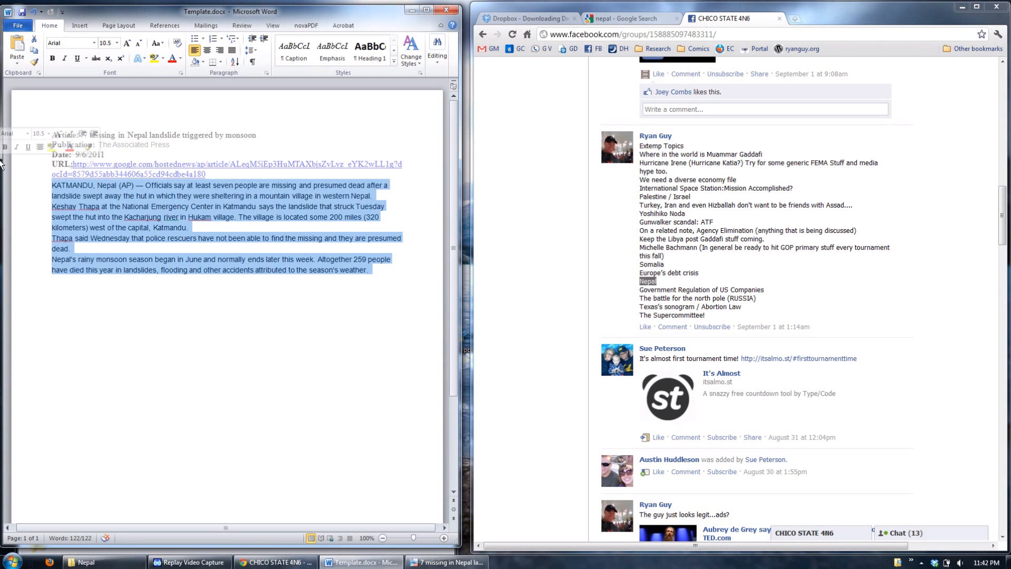
key(Delete)
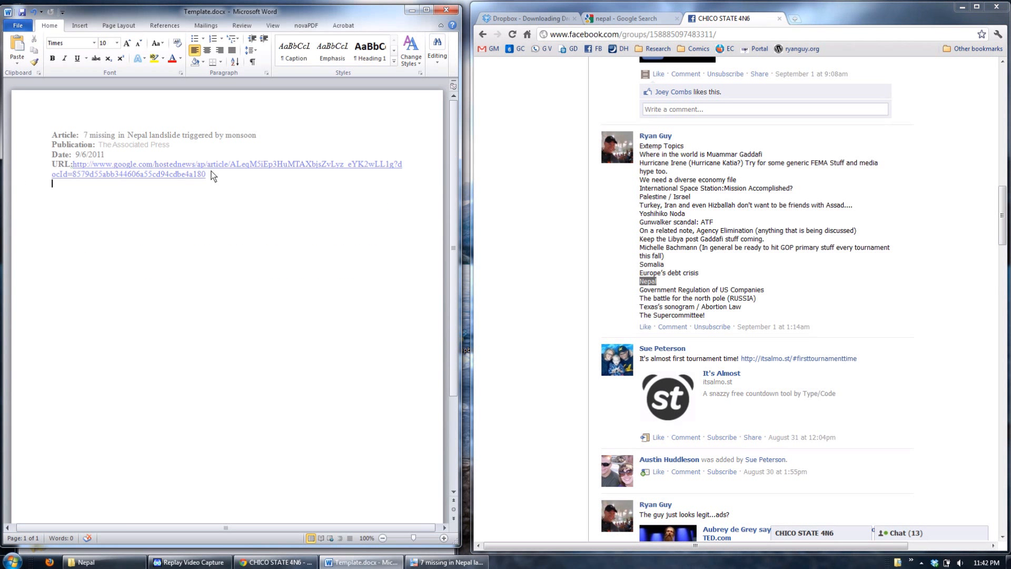
Delete the web address after "URL:" and the date after "Date:" in the template's header
double_click(212, 175)
drag(210, 175, 73, 168)
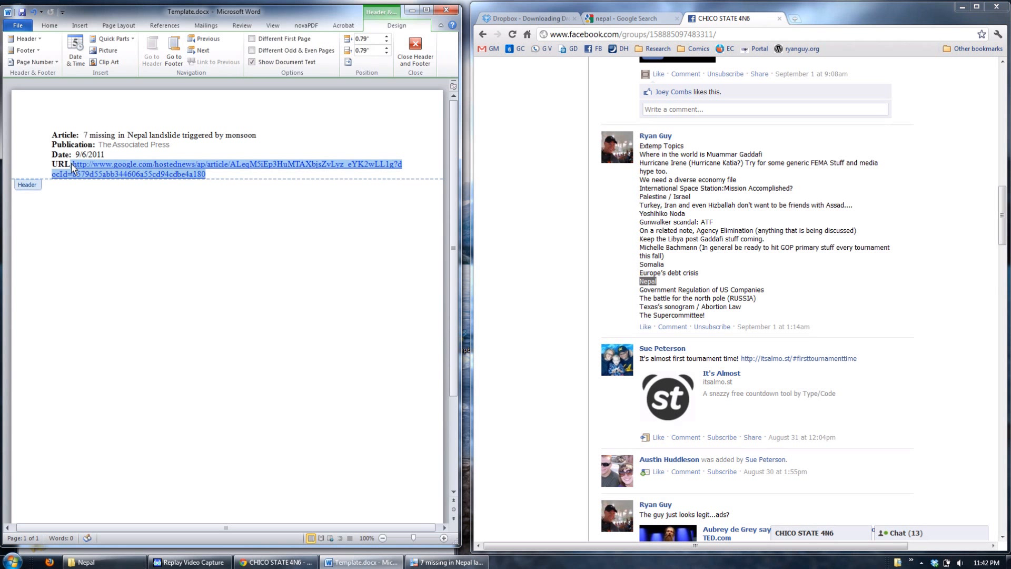
key(Delete)
drag(106, 155, 74, 156)
key(Delete)
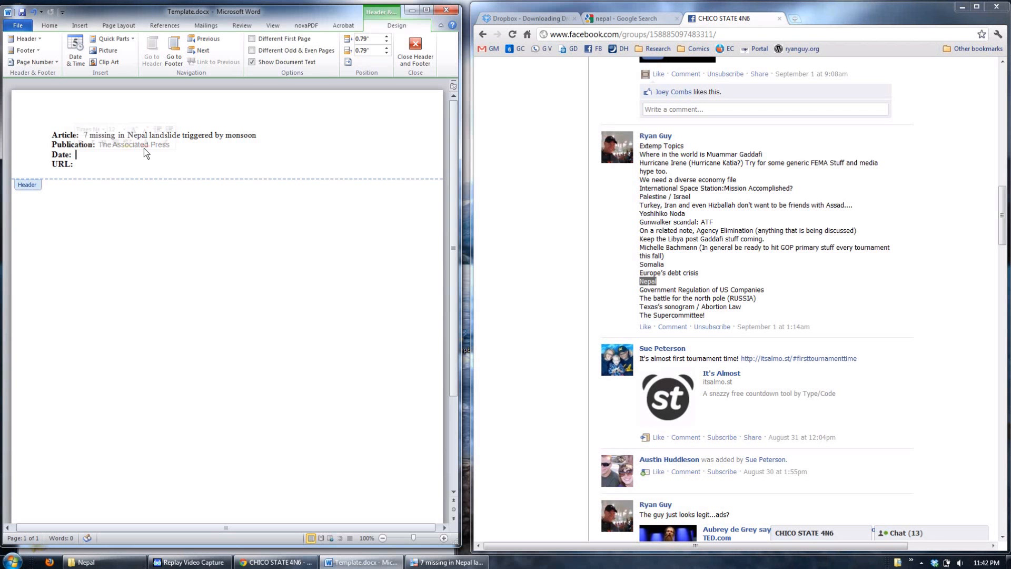
Close Template.docx without saving its changes
click(451, 9)
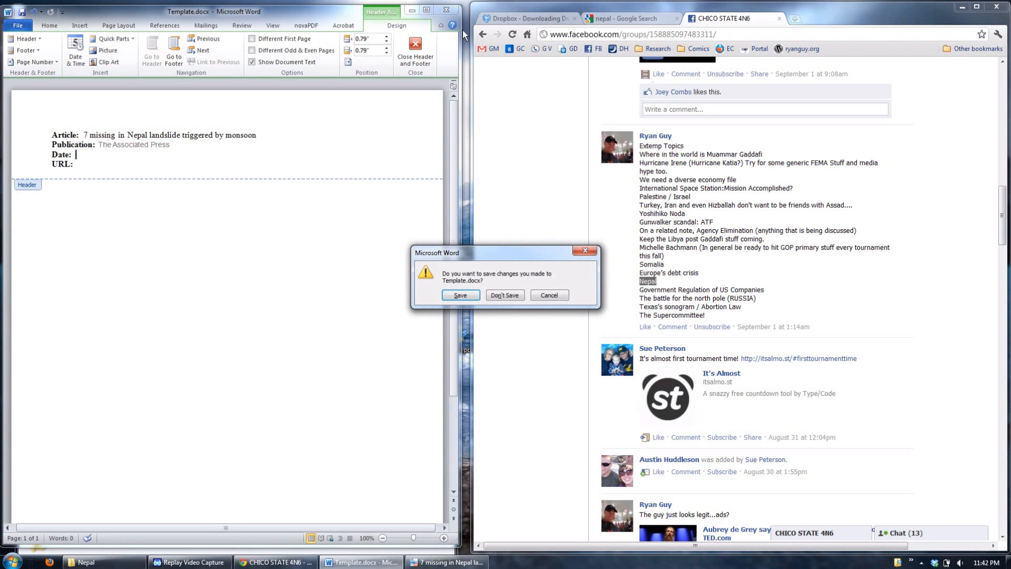
click(504, 296)
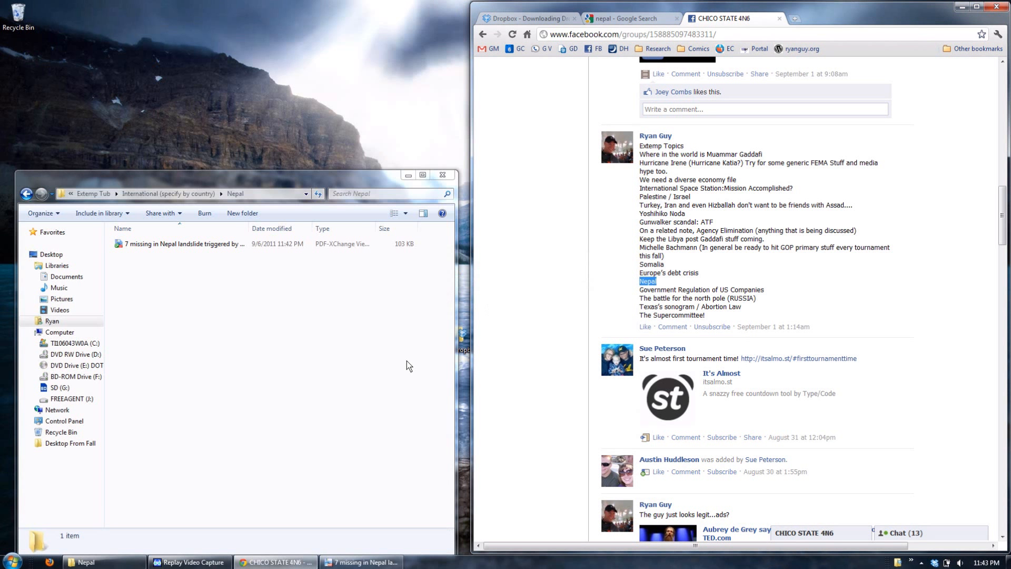